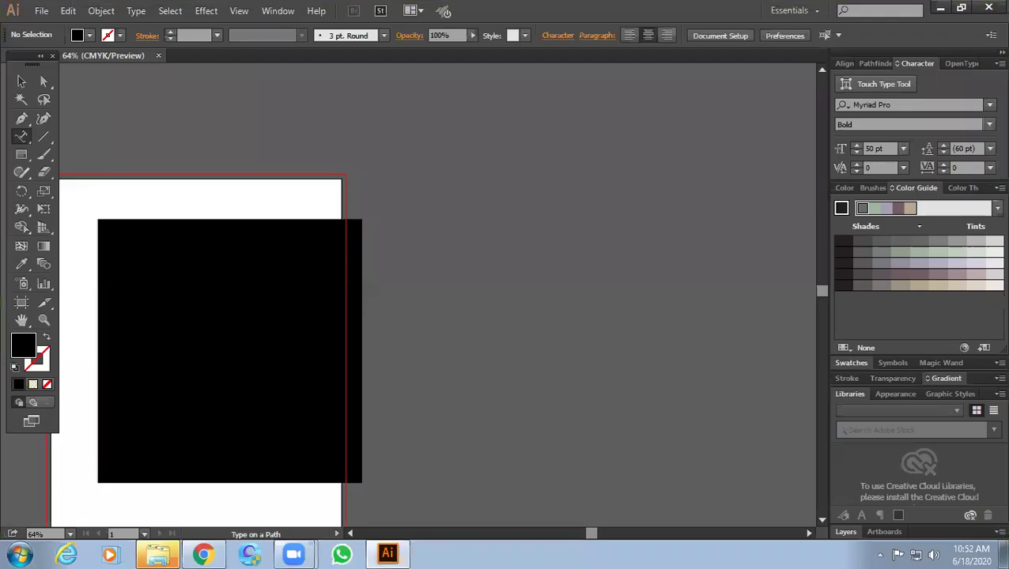
- Place the text 'fzjfzzfz' along the black rectangle's top edge with Type on a Path
click(28, 138)
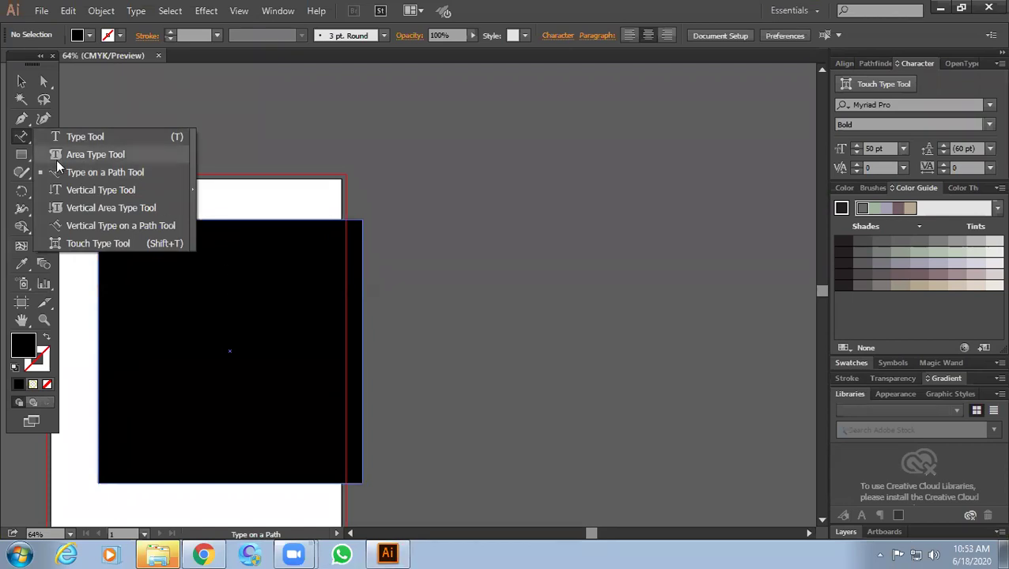
click(95, 170)
click(117, 229)
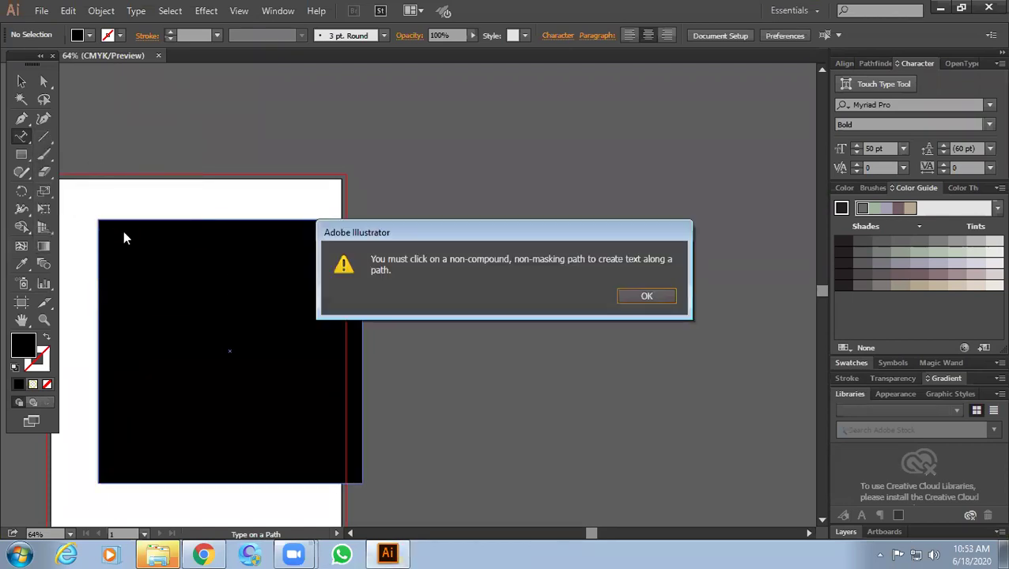
click(645, 297)
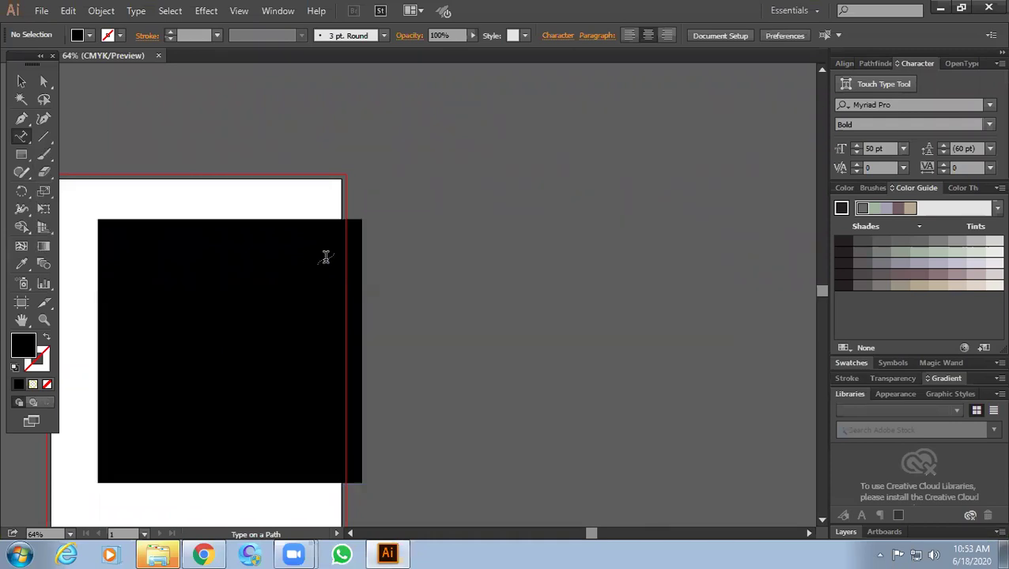
click(110, 223)
click(133, 220)
text(fzjfzzfz)
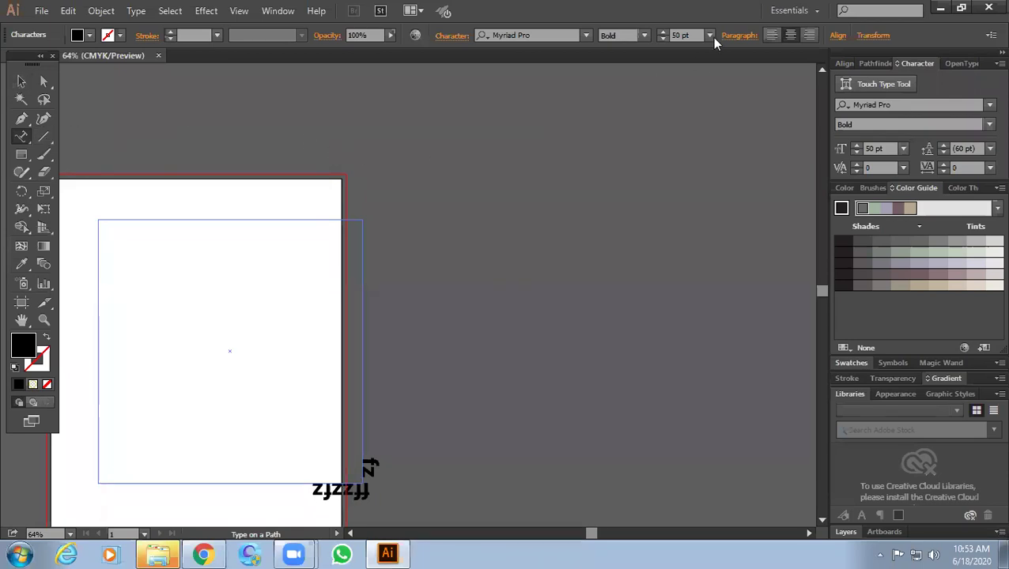
- Trim the path text, then select the text-on-path object and delete it
click(771, 34)
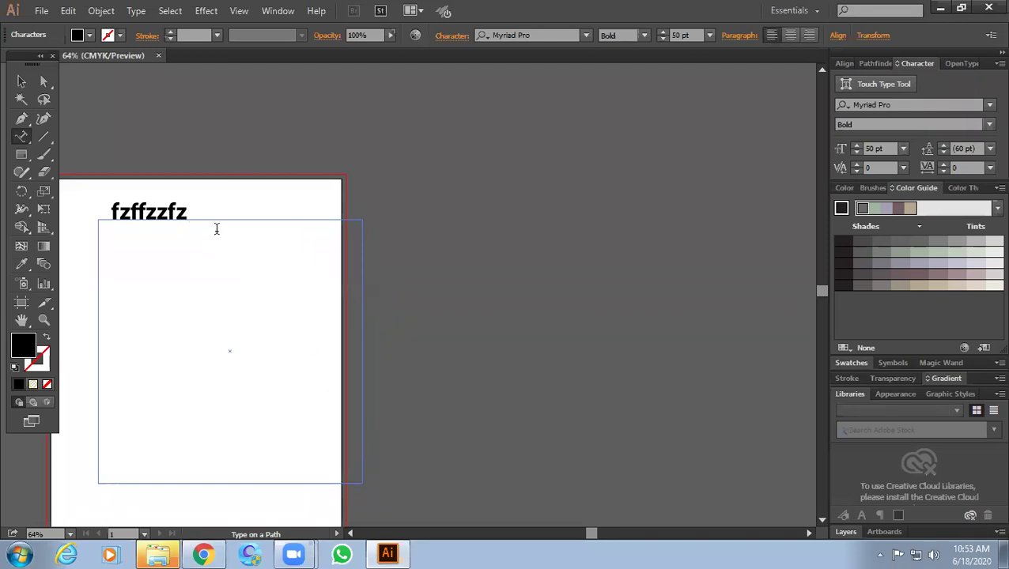
key(BackSpace)
key(BackSpace)
click(21, 81)
key(Delete)
key(m)
drag(161, 214, 348, 412)
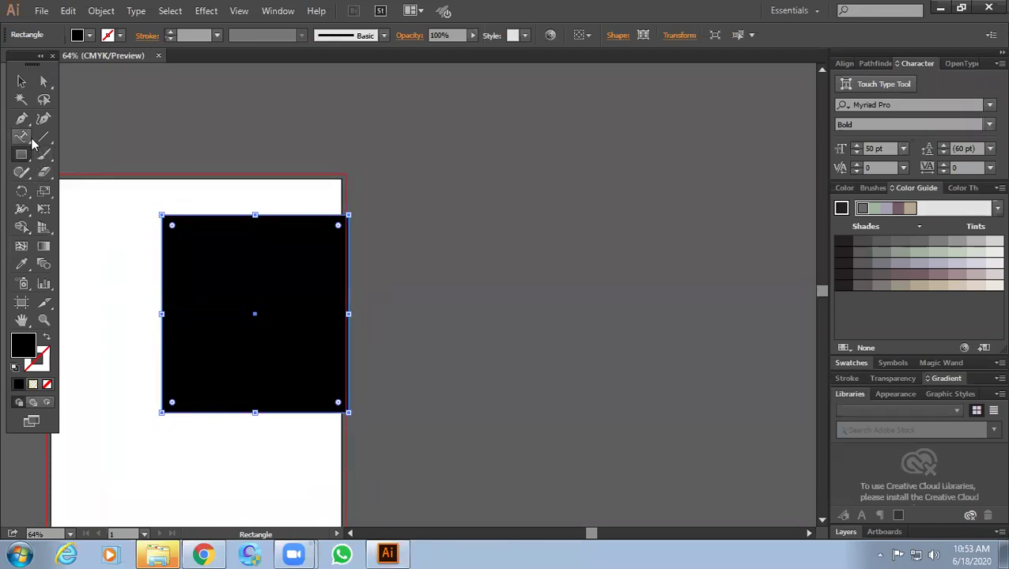
drag(32, 142, 70, 181)
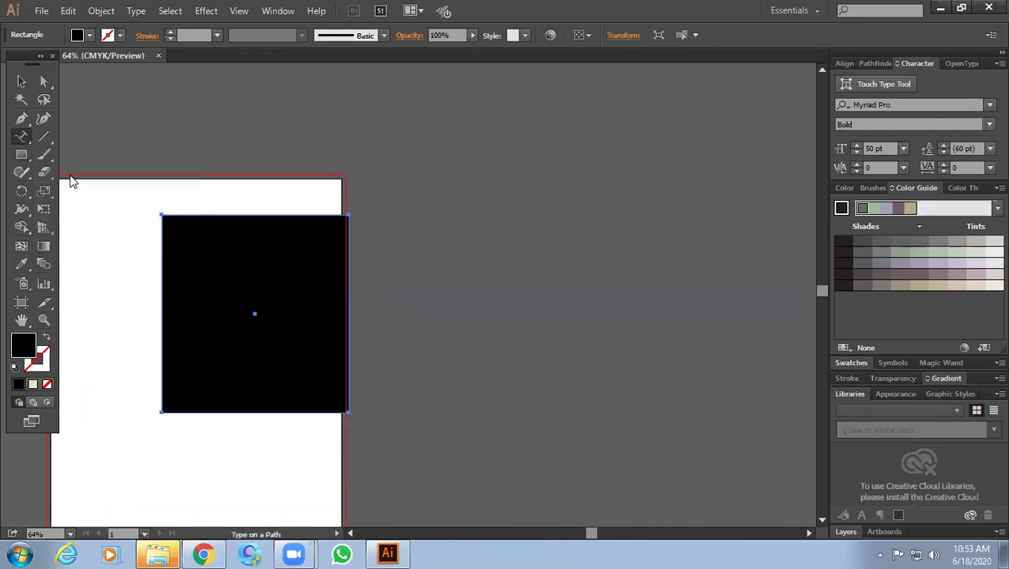
click(212, 248)
click(637, 296)
click(196, 233)
click(646, 296)
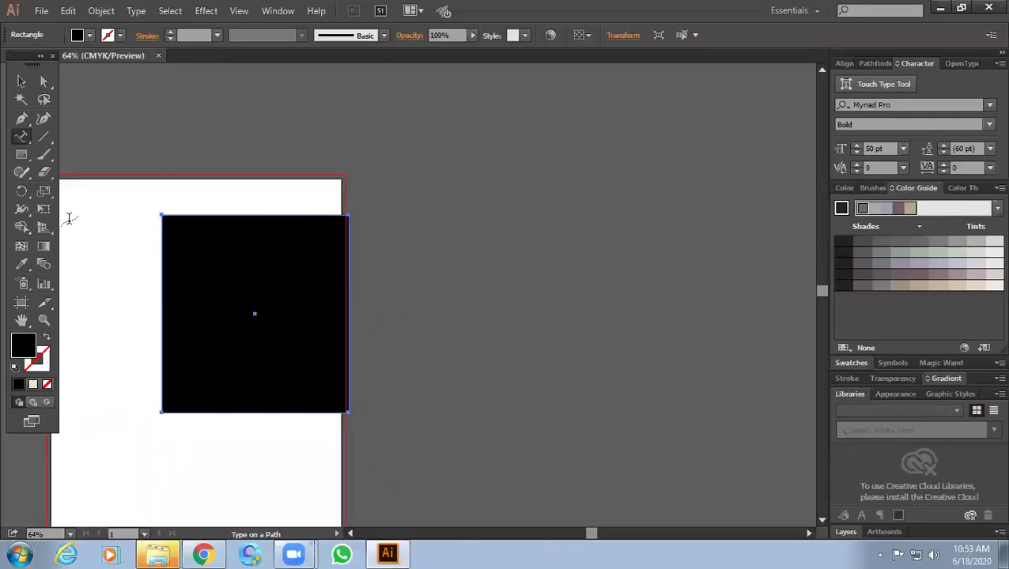
click(167, 214)
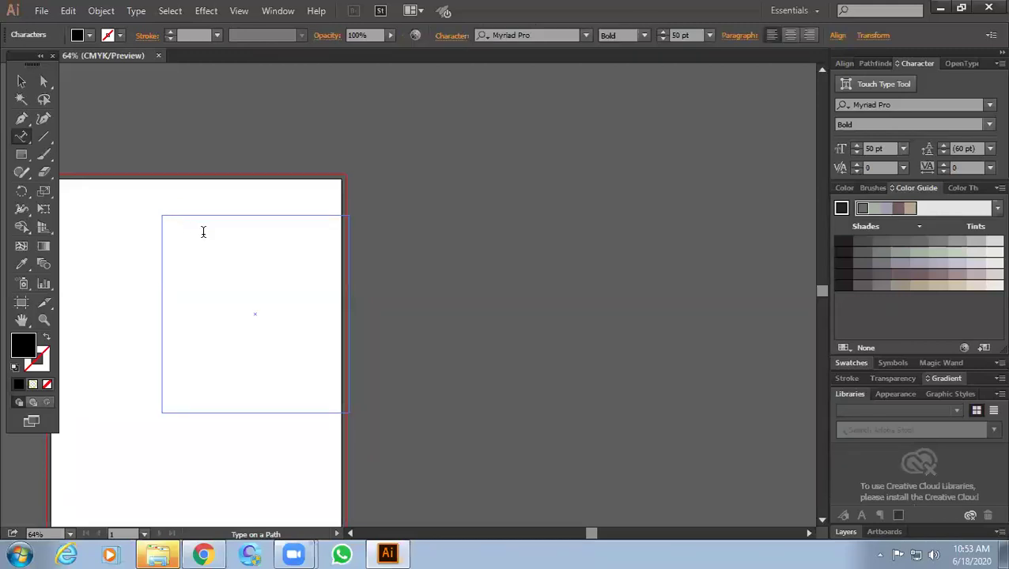
text(dsdff)
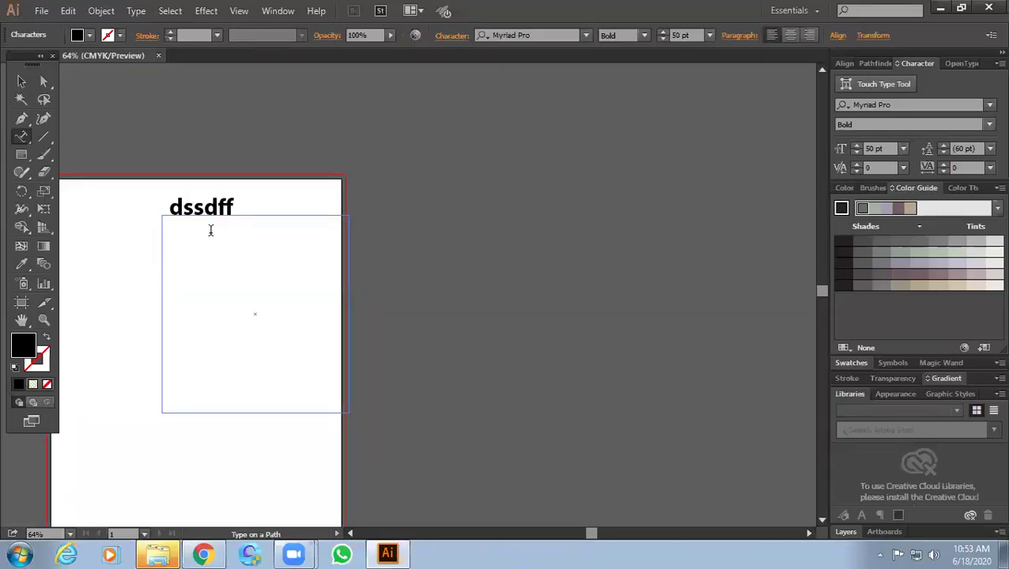
text( fdfgvsdf sgfsjh)
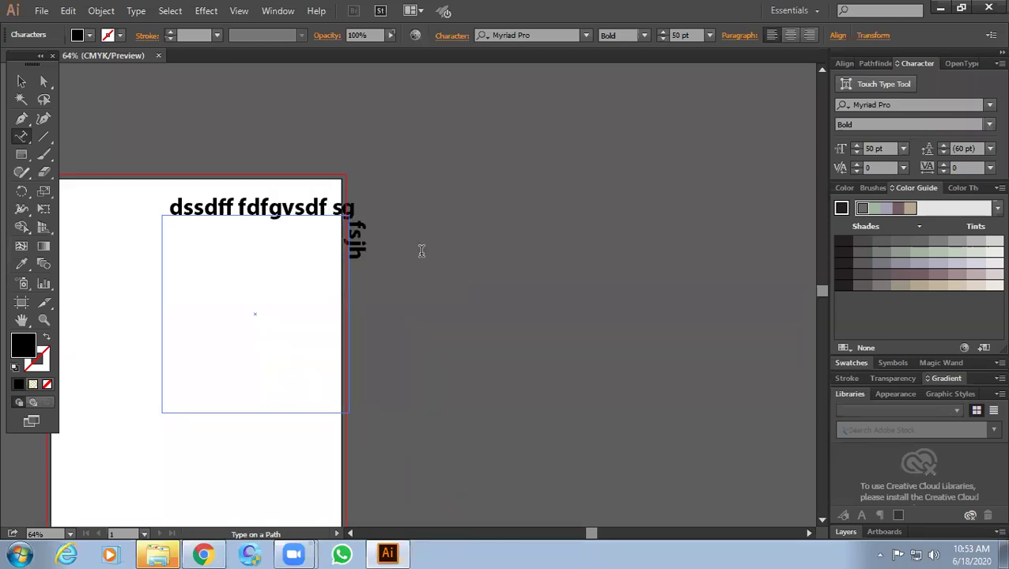
text(jdh gqx gaxg)
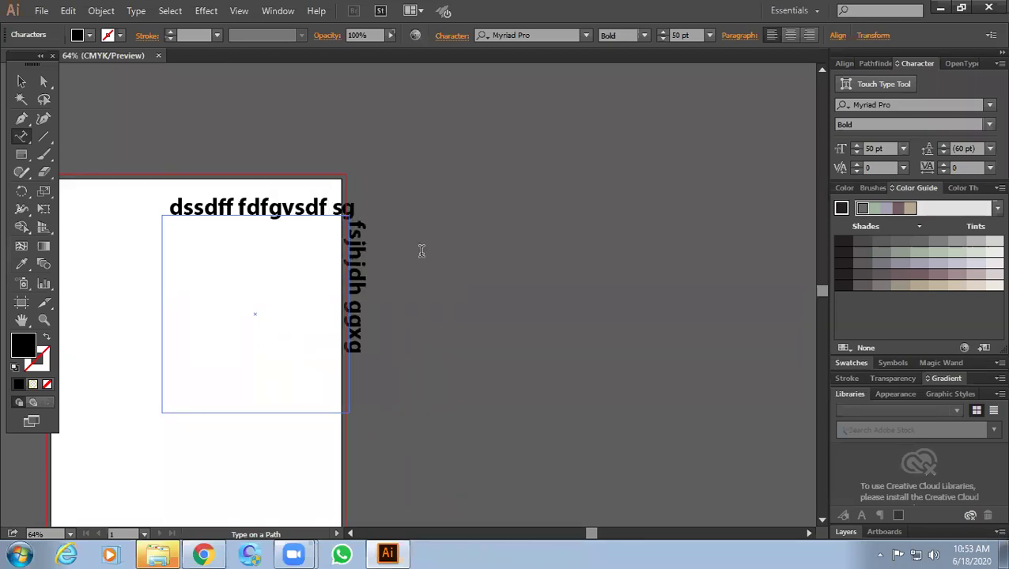
text(sds jnxfgsgedh)
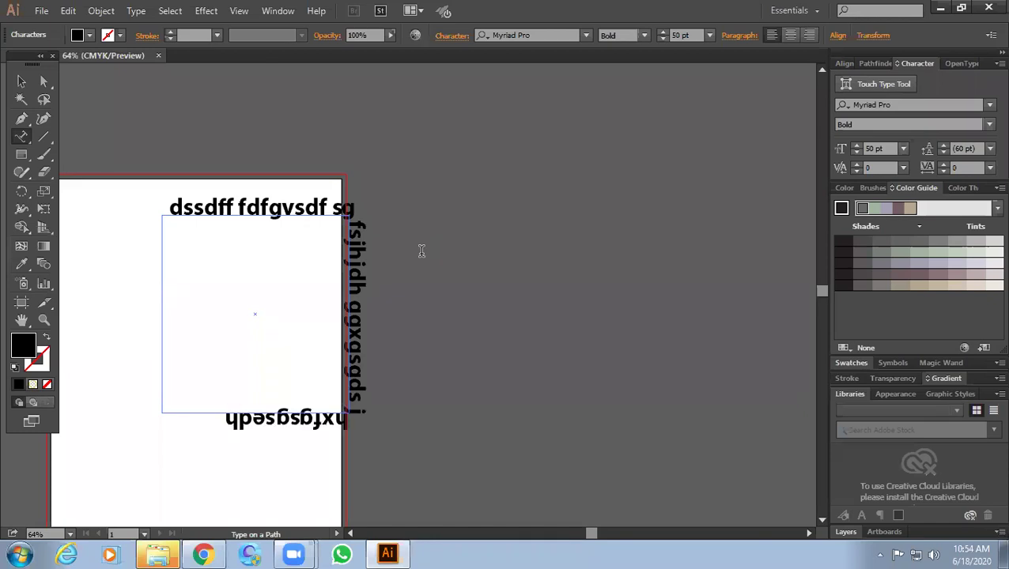
text(shdsh gh)
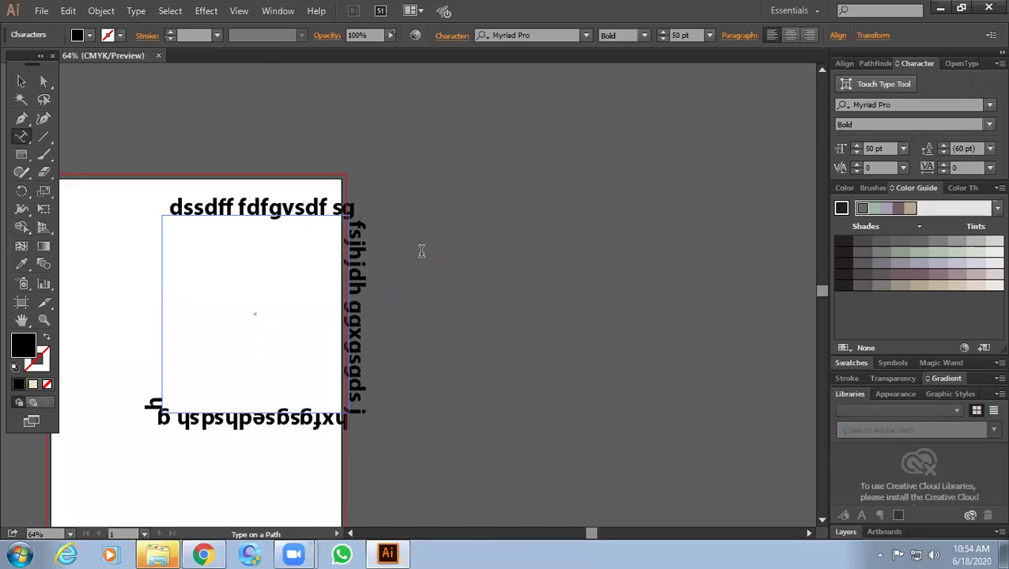
text(s sdysudus)
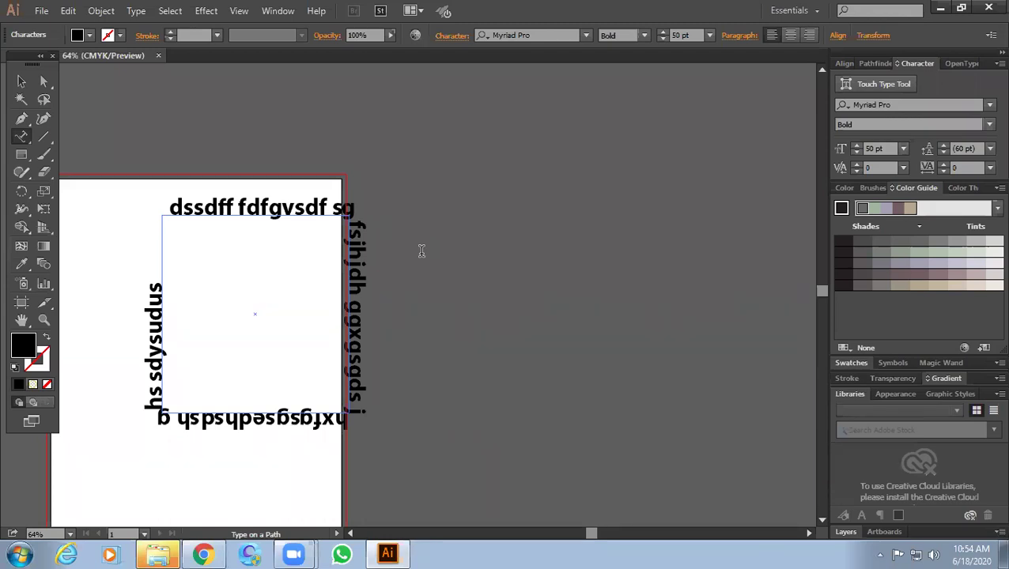
text( ujhuy)
click(21, 81)
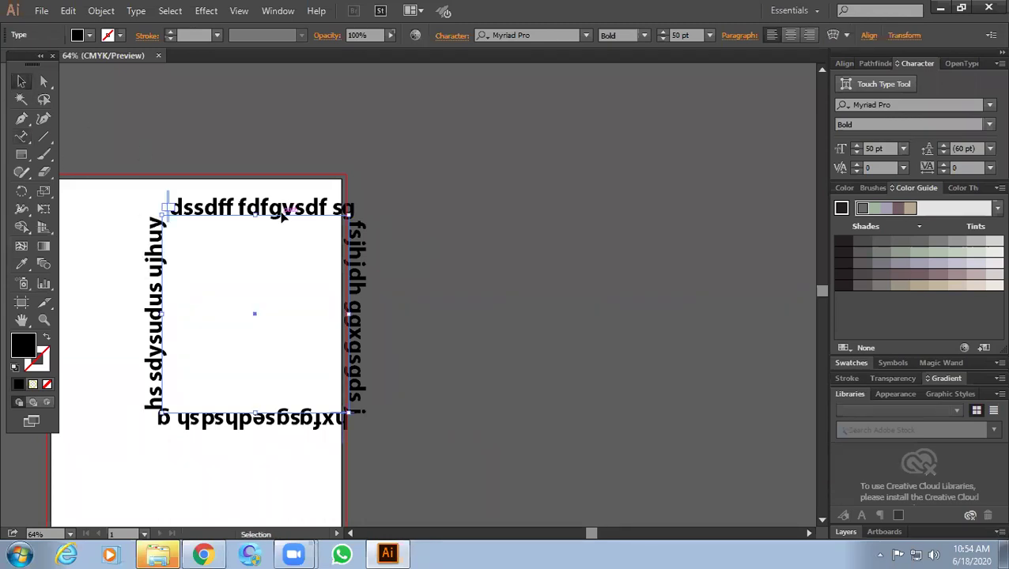
mouse_move(272, 208)
mouse_down()
mouse_move(322, 231)
mouse_move(186, 231)
mouse_up()
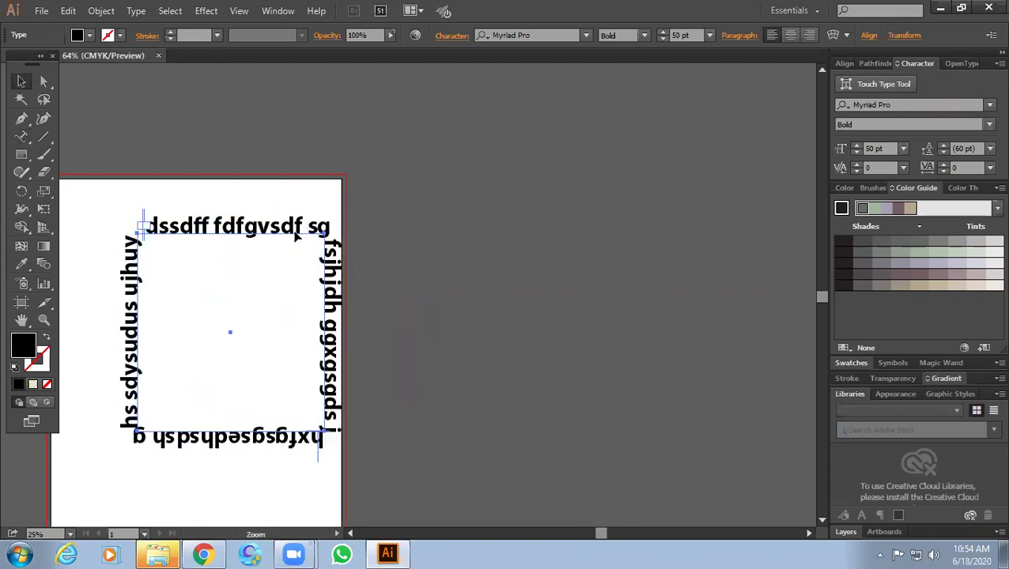
scroll(301, 231, down, 3)
key(Delete)
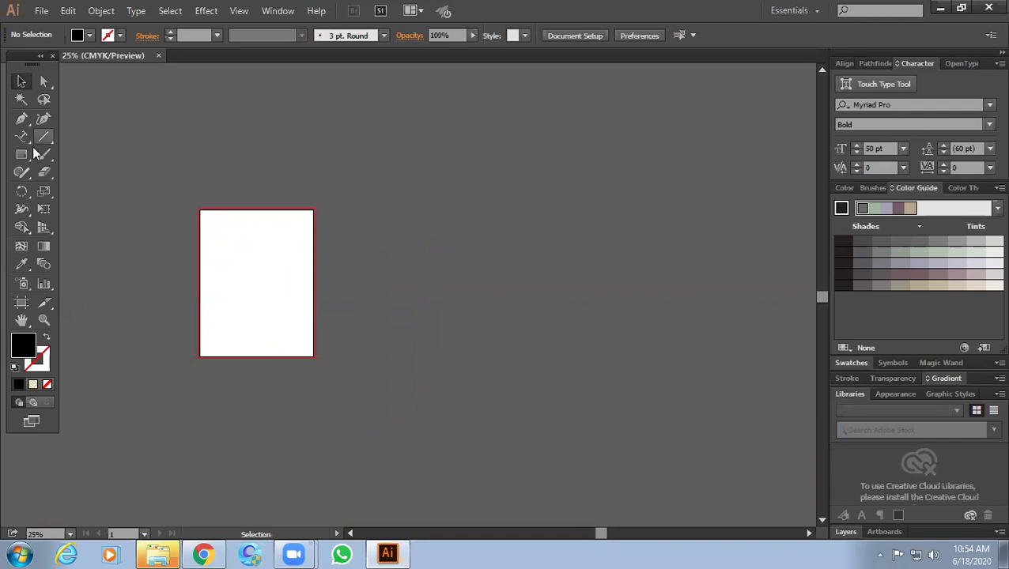
click(23, 120)
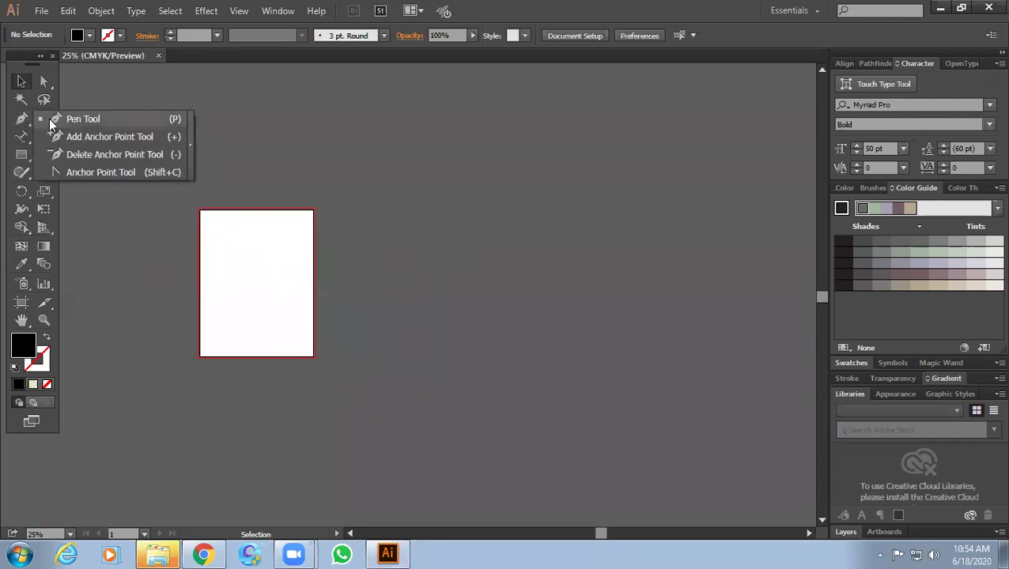
- Start a Pen curve with an arched first segment, set to no fill and no stroke
click(77, 122)
ctrl+click(274, 261)
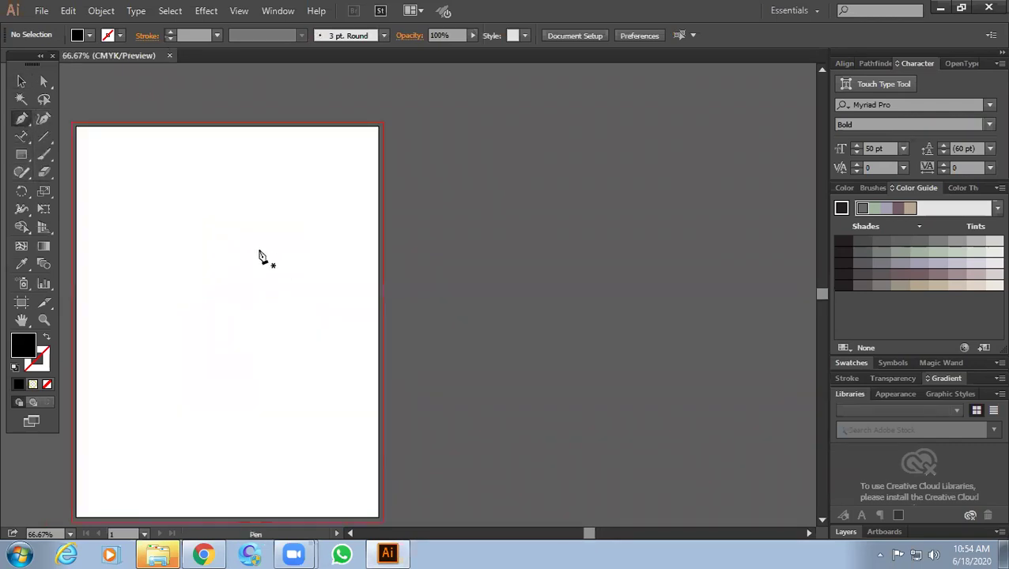
drag(249, 279, 311, 216)
scroll(304, 242, down, 1)
scroll(305, 241, up, 1)
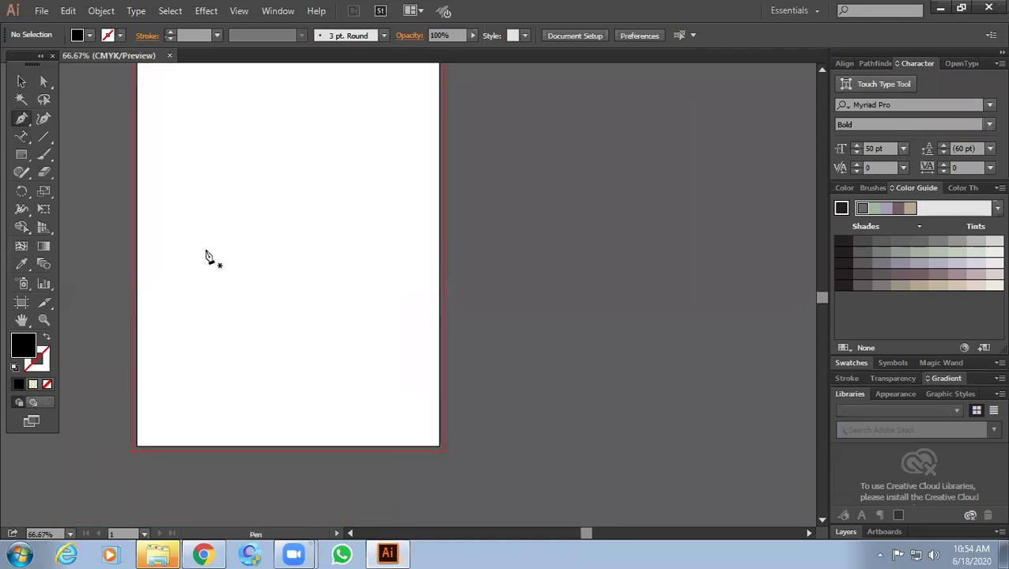
click(151, 219)
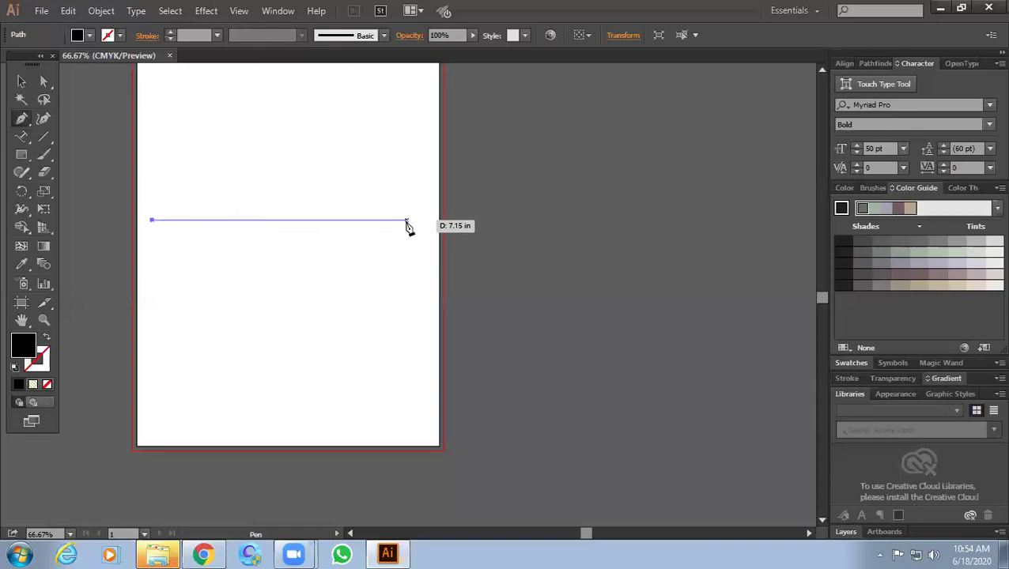
drag(374, 214, 493, 270)
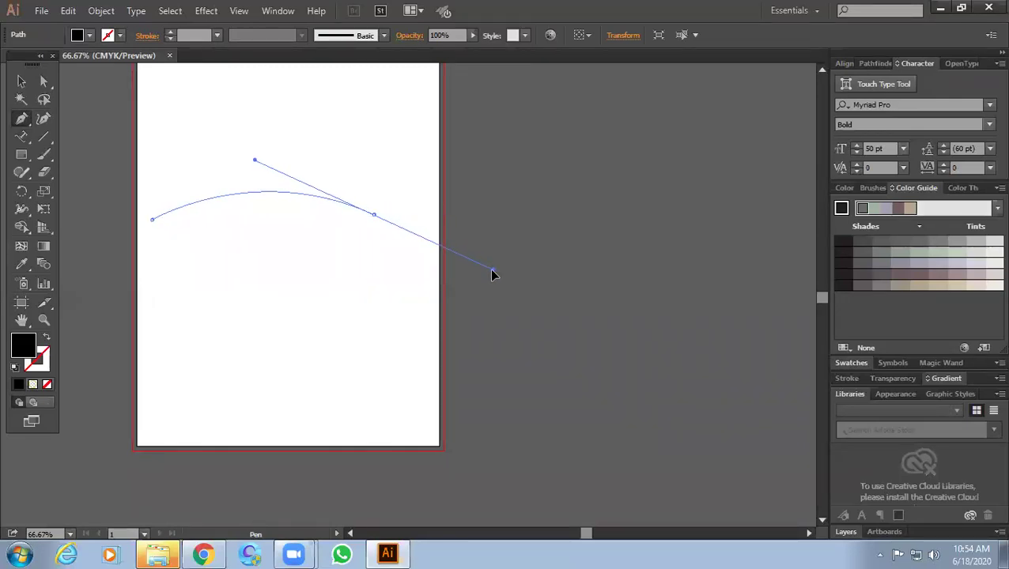
click(374, 215)
click(47, 338)
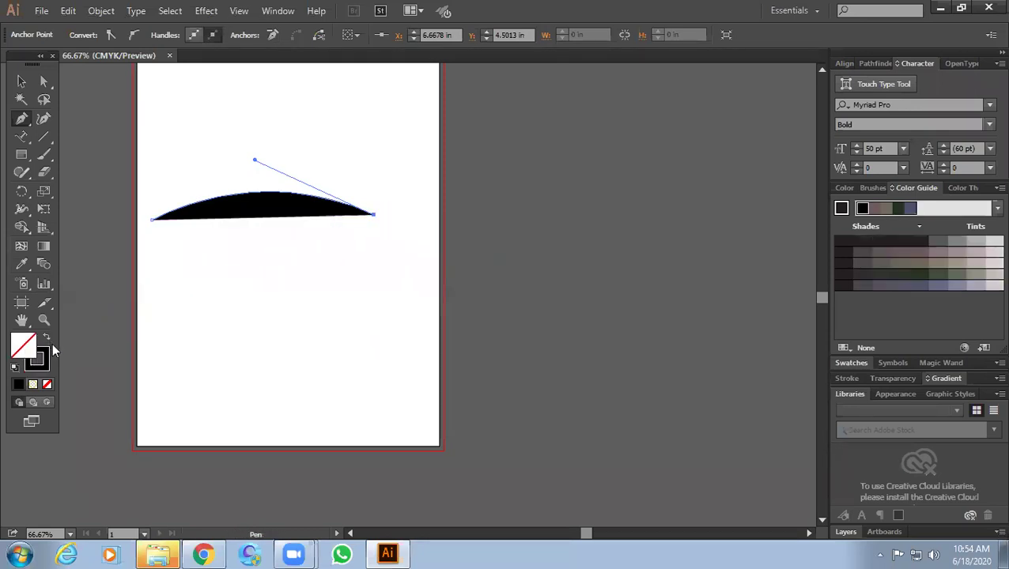
click(47, 385)
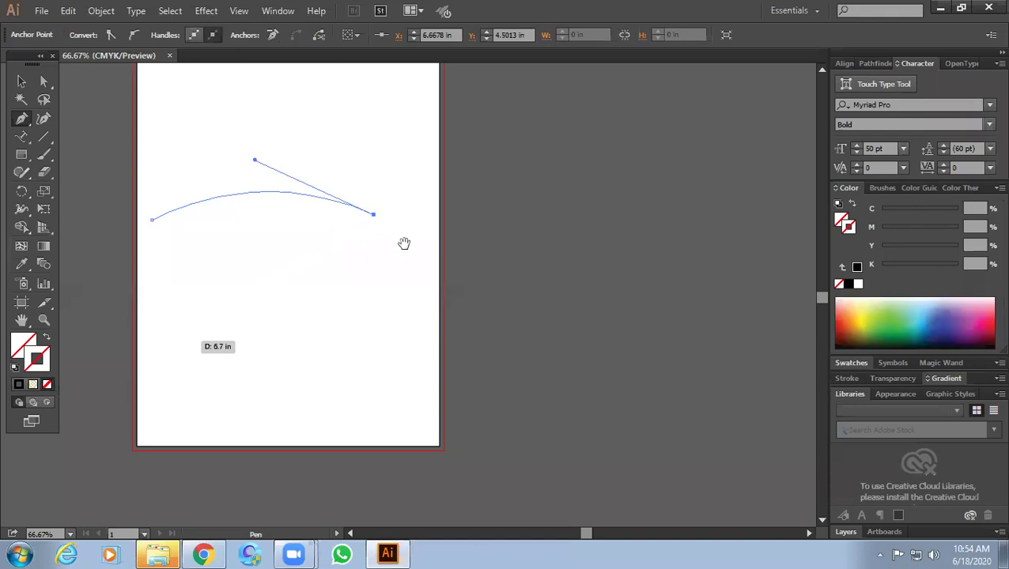
- Extend the wavy curve past the right page edge, then deselect it and return to Selection
scroll(419, 255, up, 3)
scroll(419, 254, right, 3)
drag(555, 291, 695, 210)
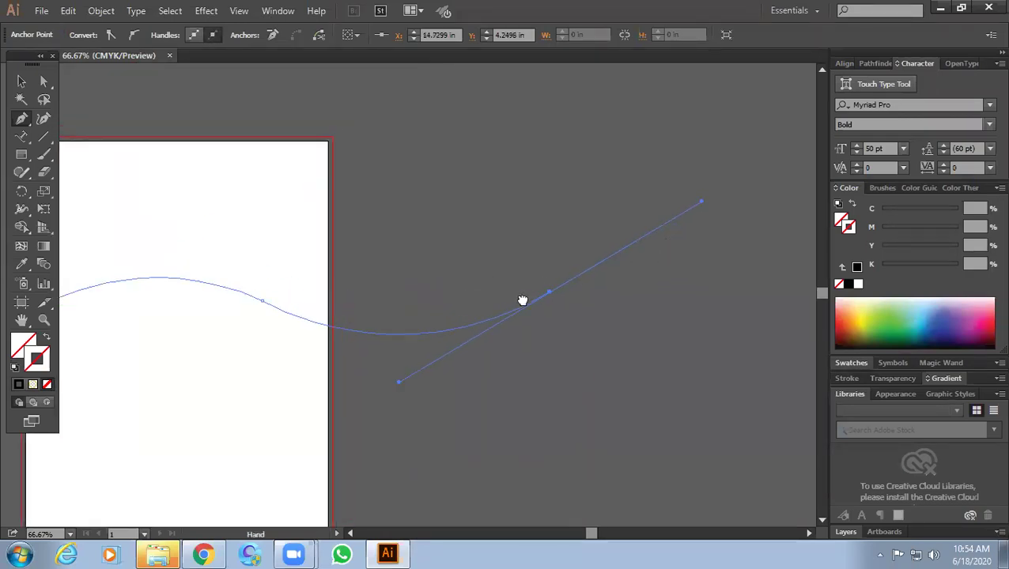
drag(522, 299, 262, 377)
scroll(322, 301, down, 3)
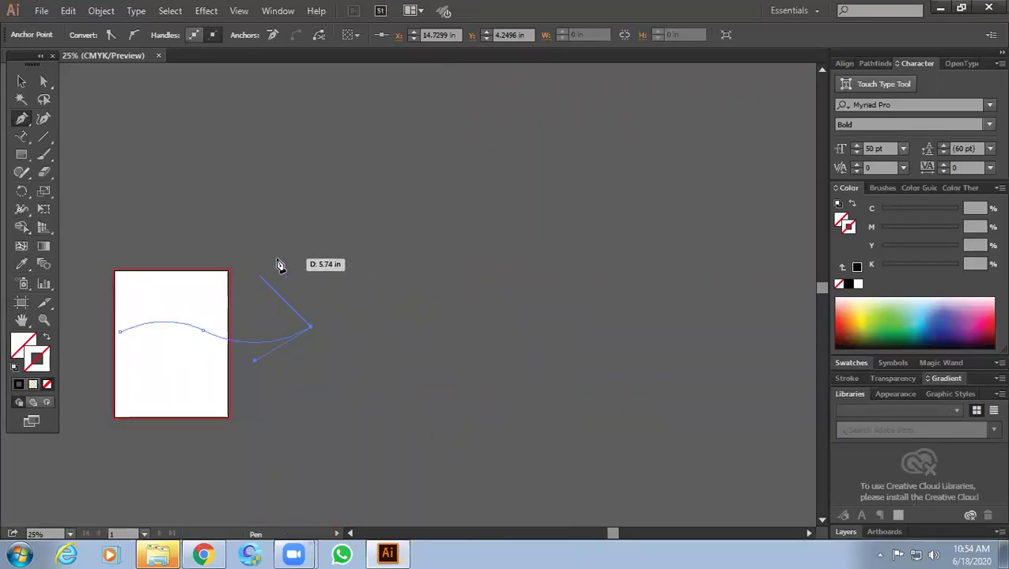
ctrl+click(281, 259)
click(21, 82)
scroll(260, 279, up, 3)
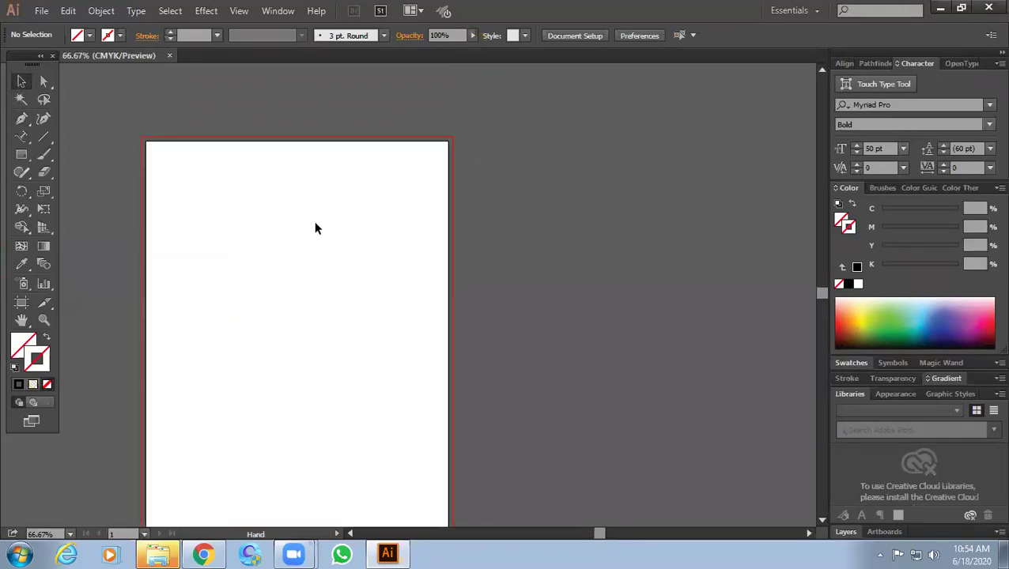
- Type 'hfgdgs gfsgdy jhf sdfuy gfuds jjdfs jhjhfsh ikhi' along the wavy path, then delete it
click(301, 278)
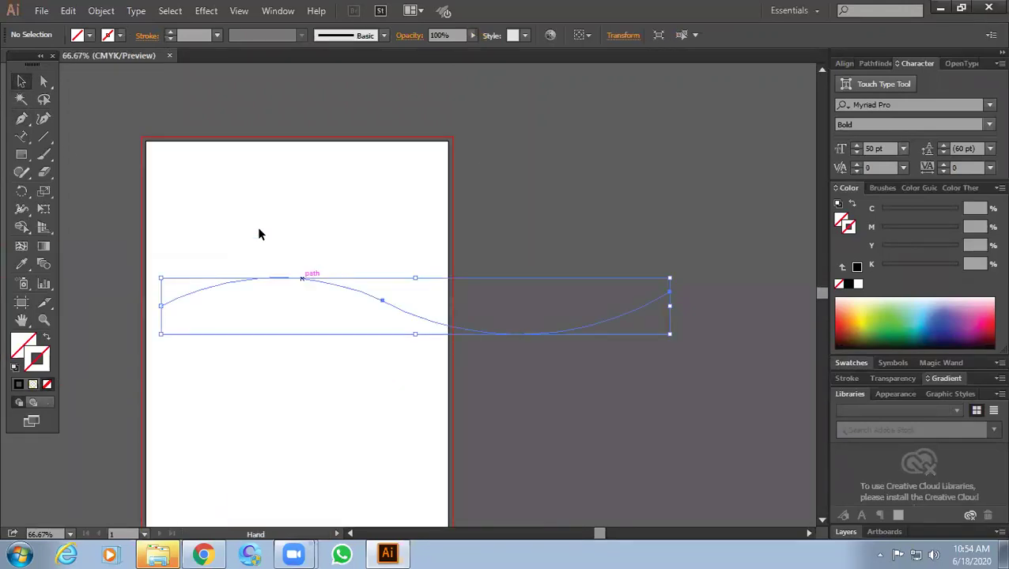
click(21, 138)
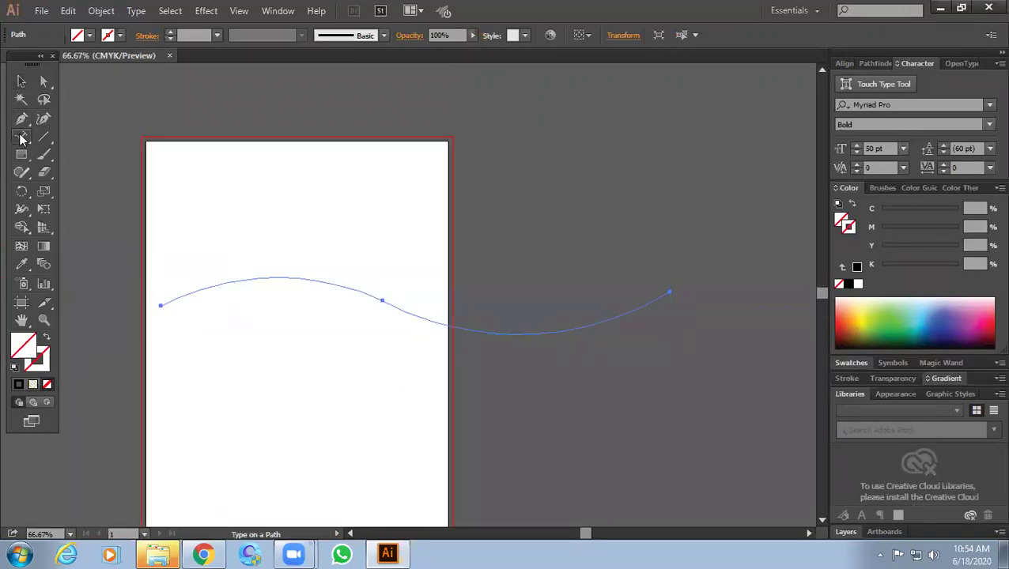
click(162, 303)
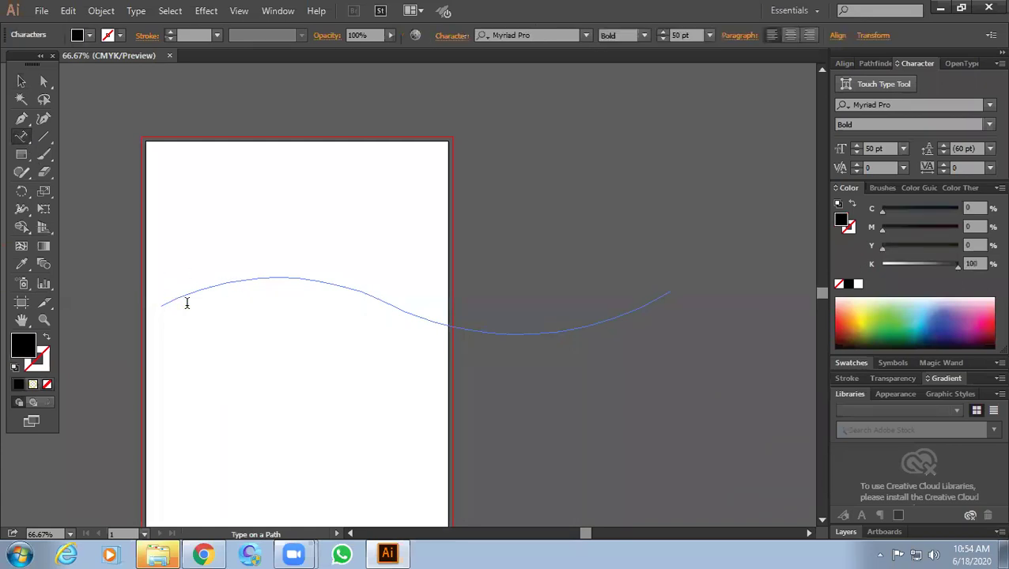
text(hfg)
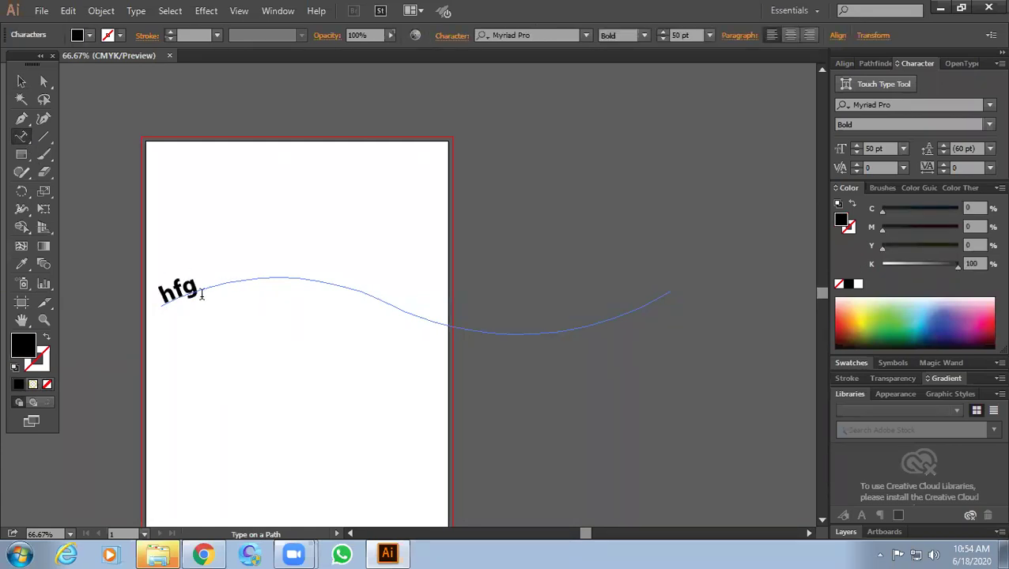
text(dgs gfsgdy jhf sdfuy)
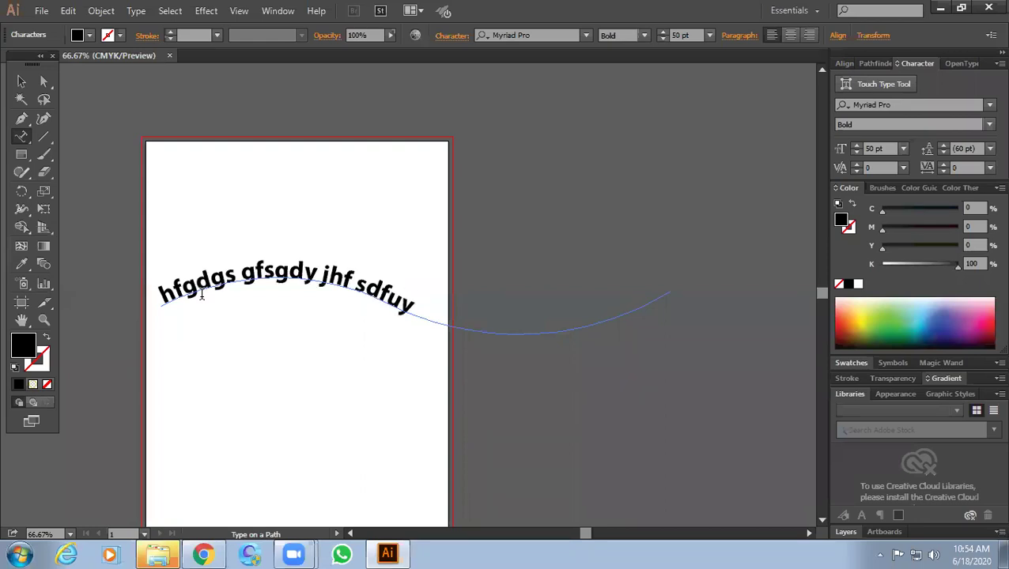
text( gfuds)
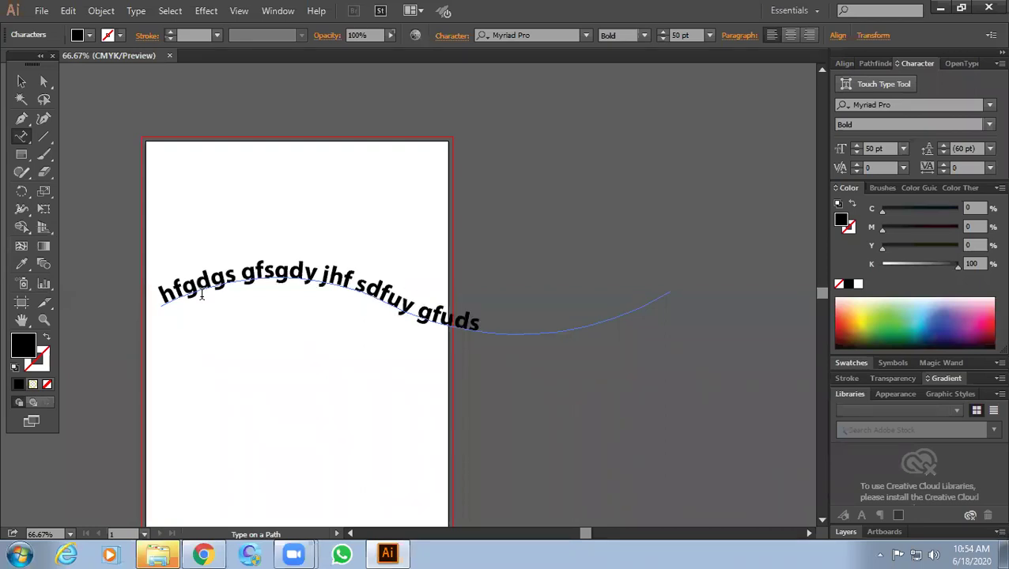
text( jjdfs jhjhfsh)
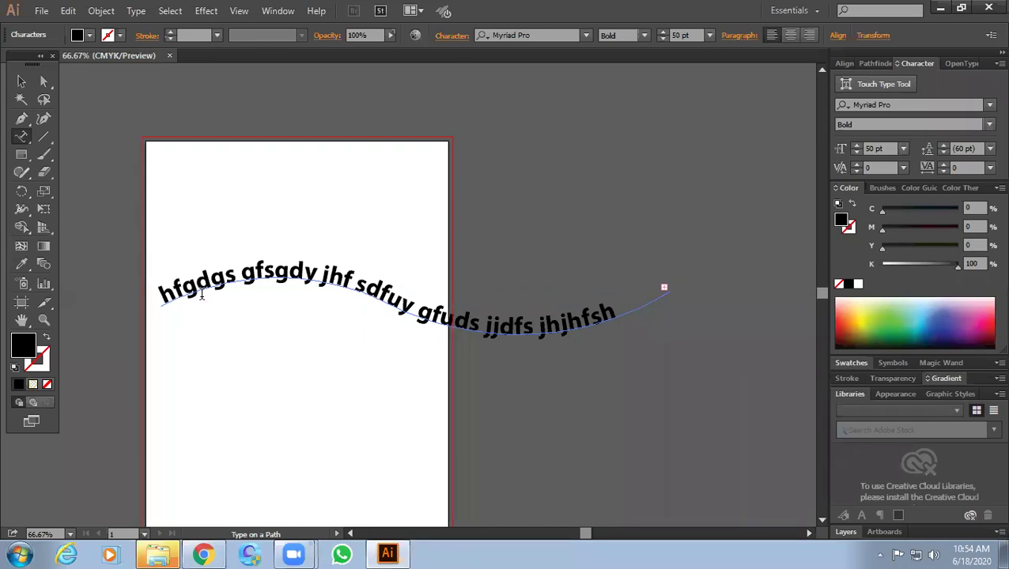
text( ikhi)
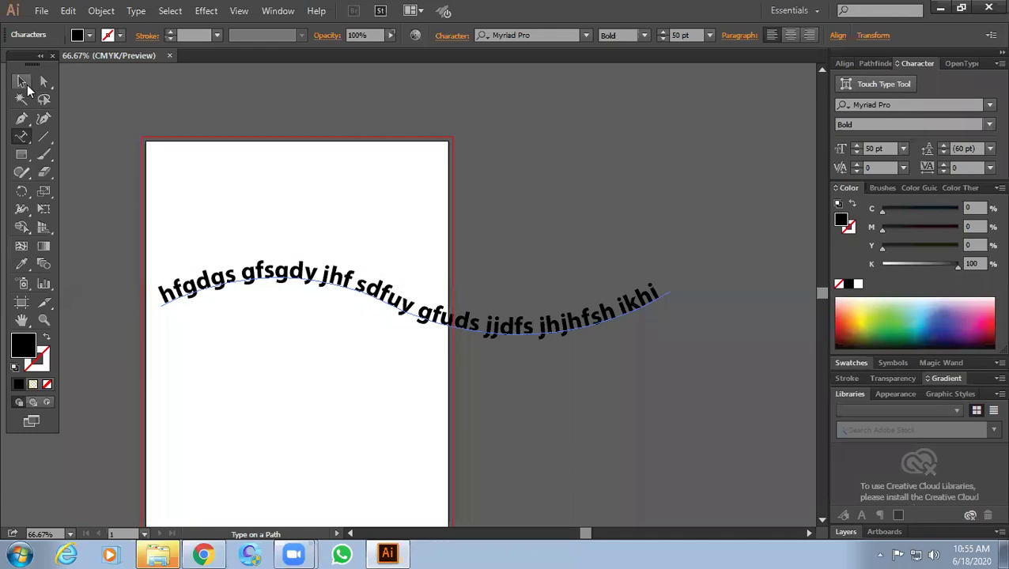
click(21, 81)
key(Delete)
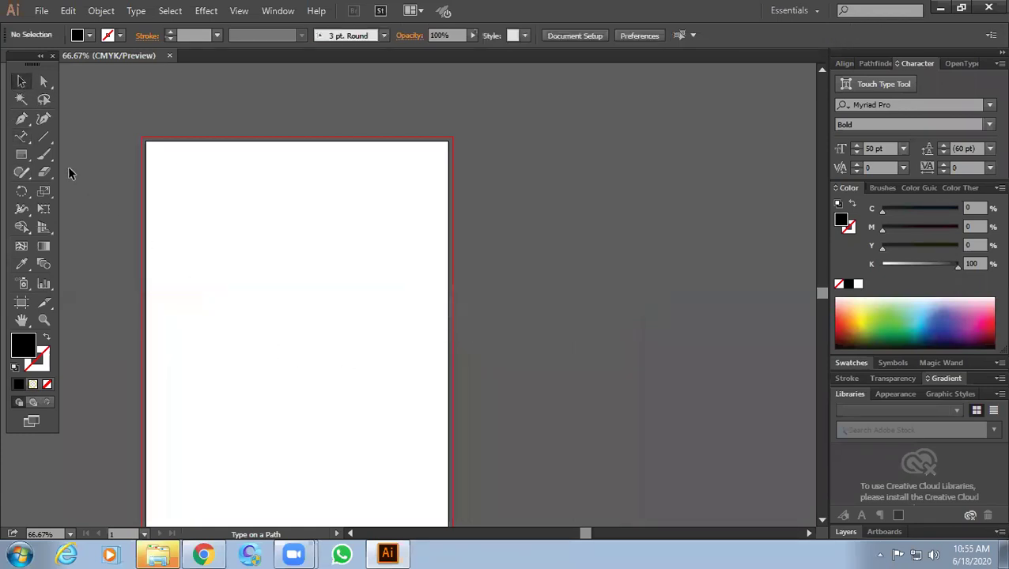
- Draw the shape's wavy lower edge with the Pen, converting points to corners
click(22, 119)
click(163, 284)
click(314, 286)
drag(313, 285, 317, 289)
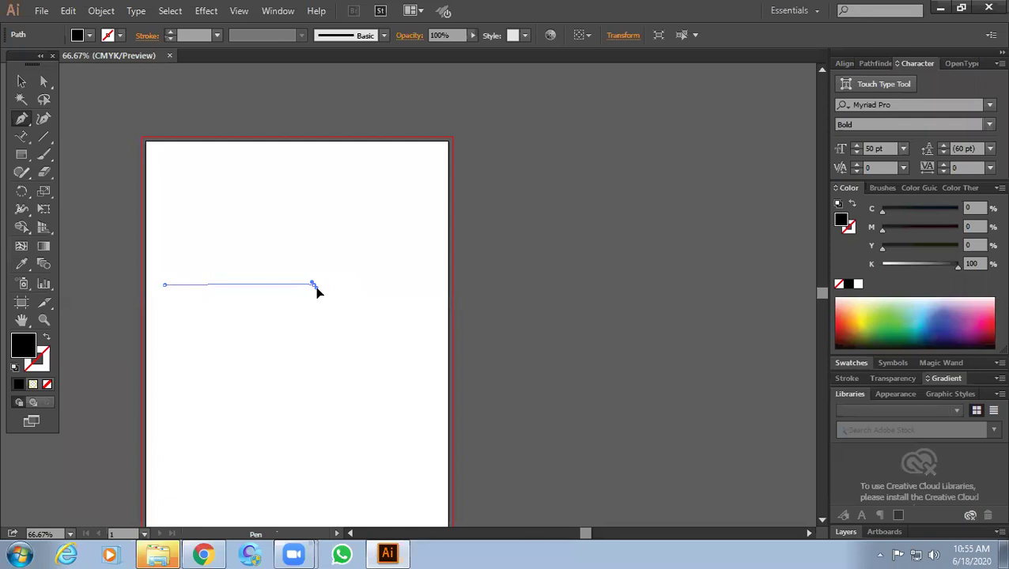
mouse_move(316, 289)
mouse_down()
mouse_move(392, 341)
mouse_move(291, 357)
mouse_move(411, 360)
mouse_move(378, 362)
mouse_move(394, 367)
mouse_move(381, 363)
mouse_move(388, 353)
mouse_up()
click(314, 284)
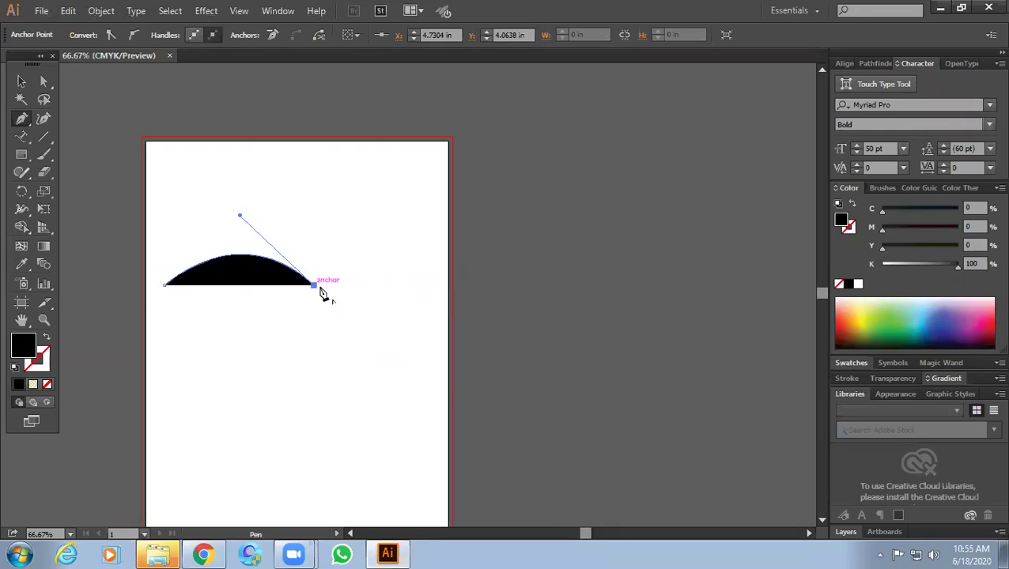
mouse_move(458, 271)
mouse_down()
mouse_move(558, 210)
mouse_move(535, 204)
mouse_up()
drag(540, 282, 475, 322)
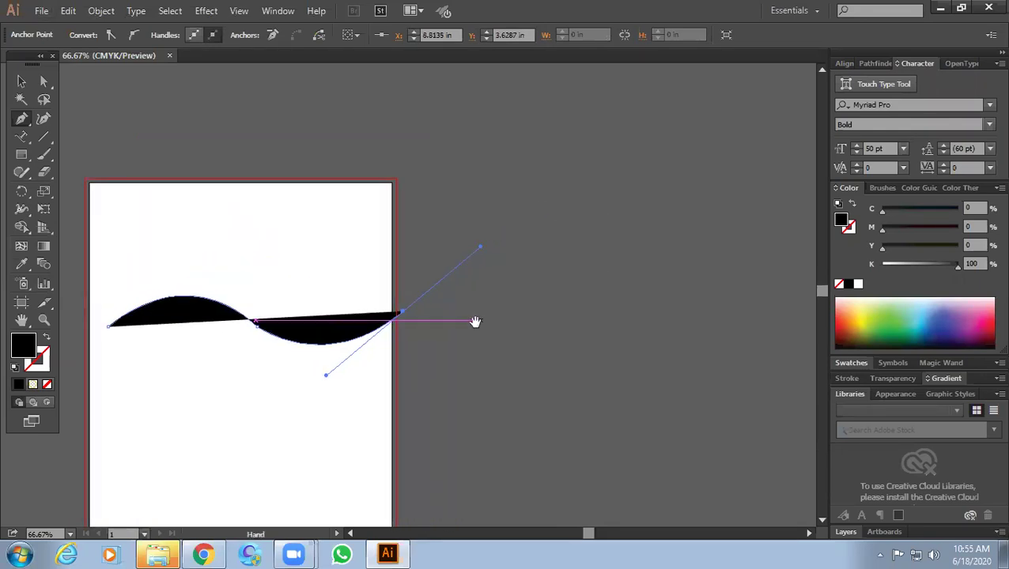
click(402, 315)
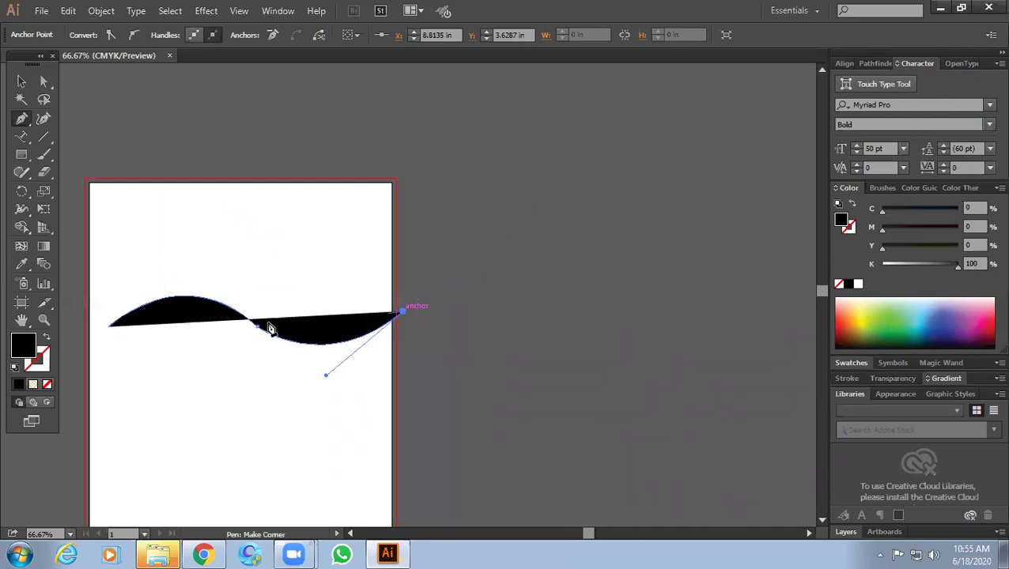
- Set the outline to no fill, arch back across the top, and close at the start point
click(46, 340)
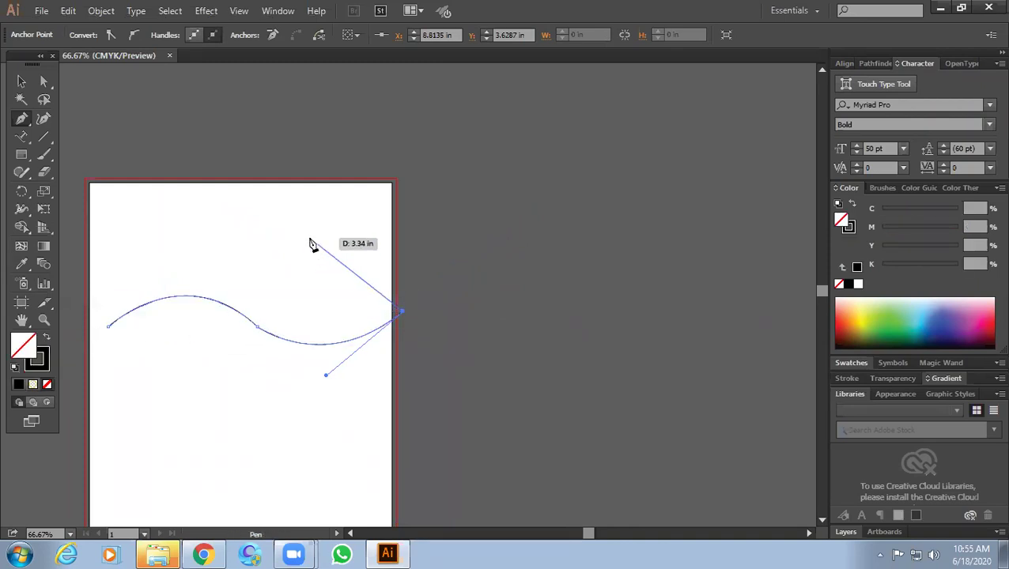
drag(310, 250, 396, 240)
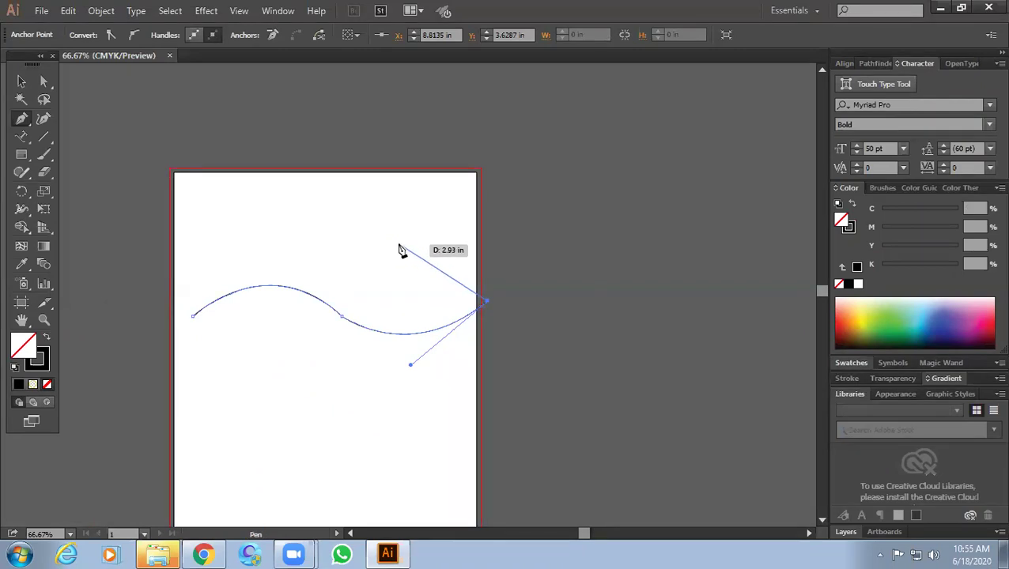
mouse_move(241, 226)
mouse_down()
mouse_move(128, 274)
mouse_move(88, 338)
mouse_move(93, 329)
mouse_up()
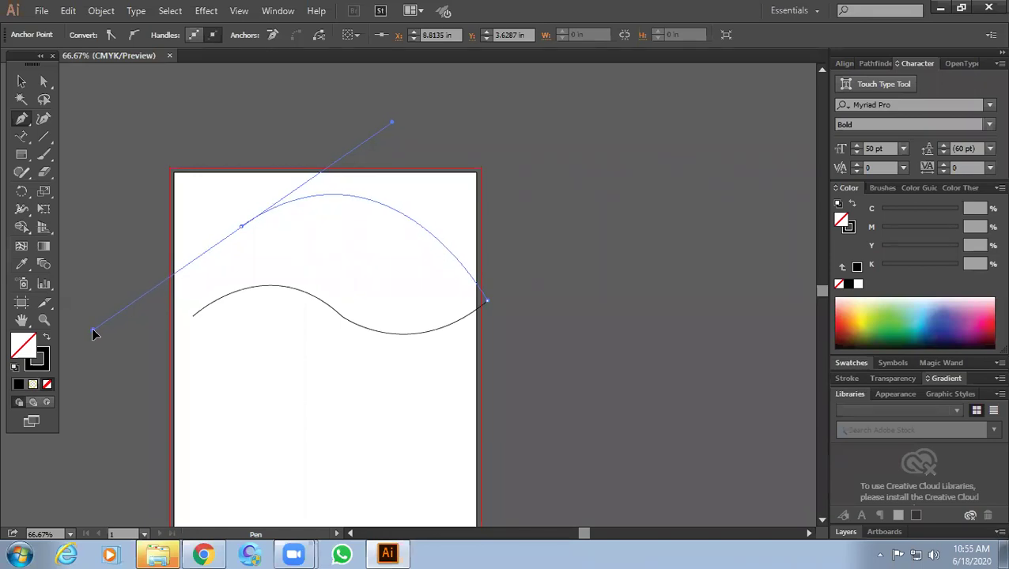
click(241, 227)
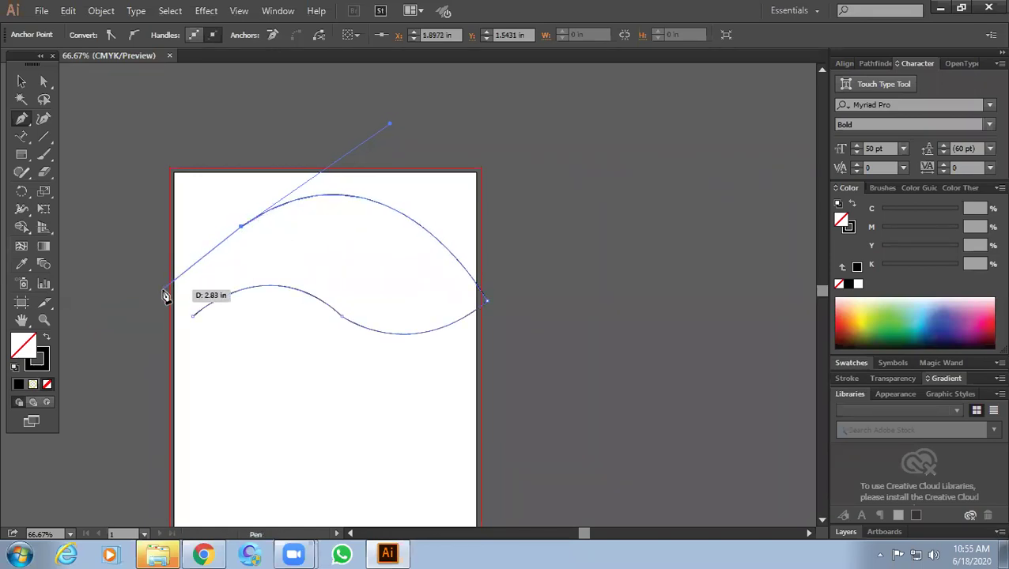
mouse_move(194, 317)
mouse_down()
mouse_move(286, 351)
mouse_move(225, 343)
mouse_up()
drag(280, 251, 317, 84)
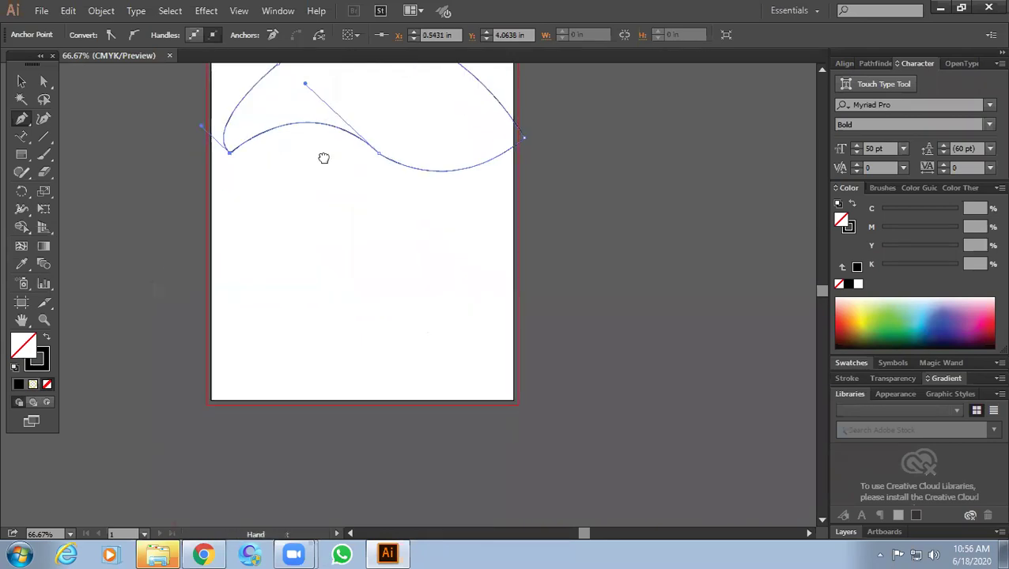
- Draw a second closed, rounded Pen shape below the wave outline
ctrl+click(286, 251)
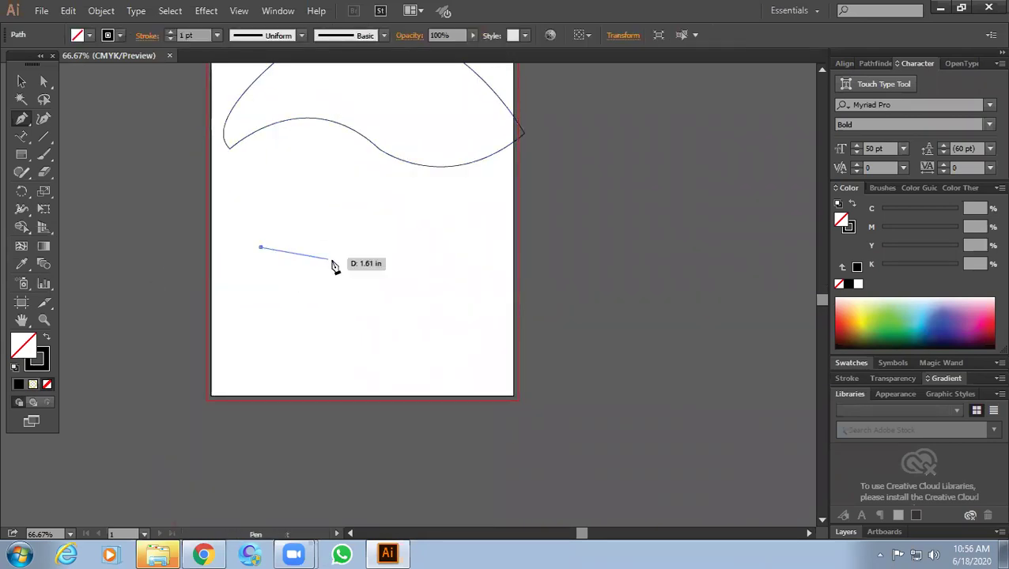
mouse_move(380, 239)
mouse_down()
mouse_move(455, 301)
mouse_move(447, 301)
mouse_up()
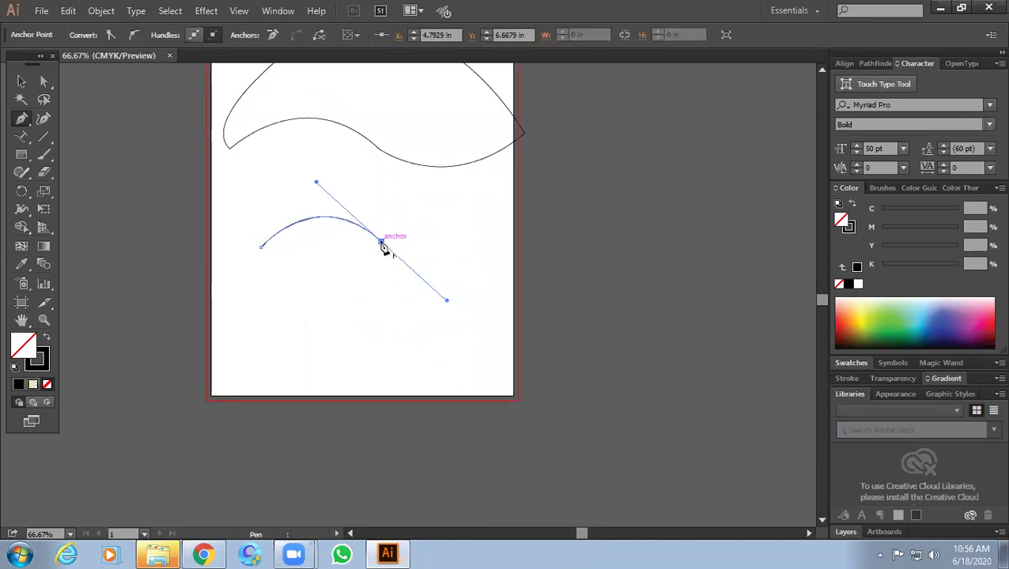
click(382, 245)
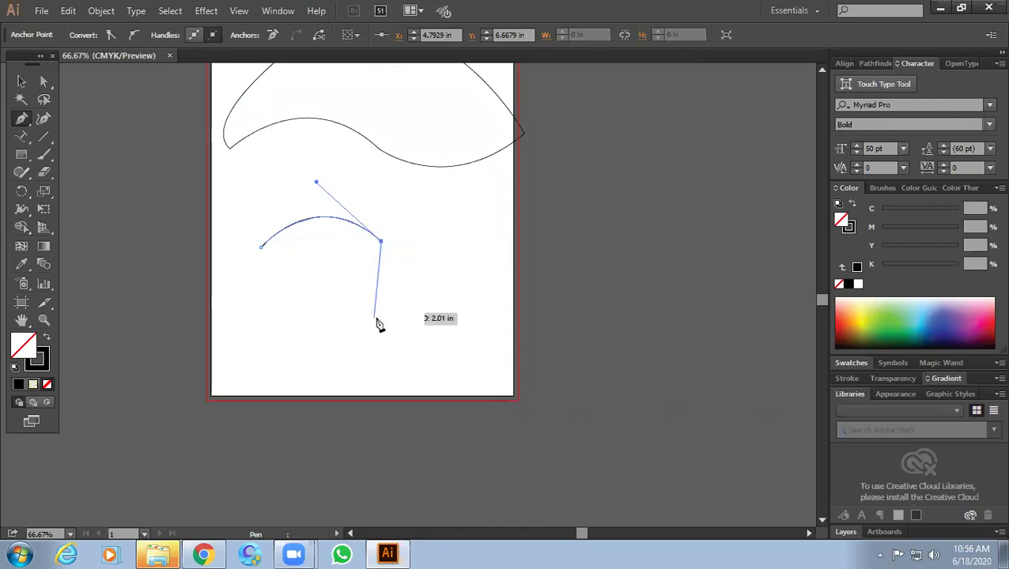
drag(283, 332, 181, 336)
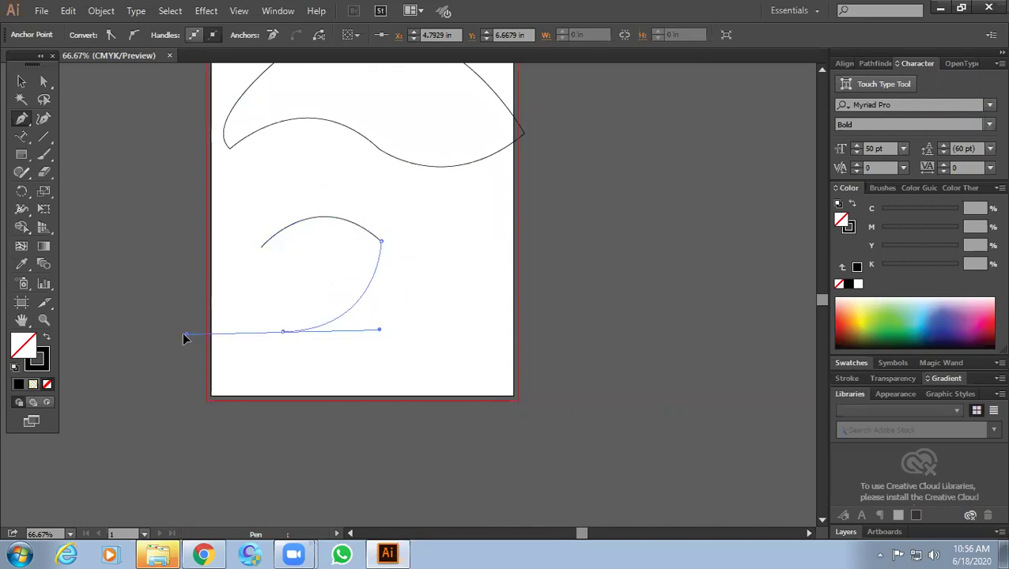
click(283, 332)
drag(262, 248, 302, 217)
- Switch to Selection, zoom out to the whole page, and select both outlines
key(v)
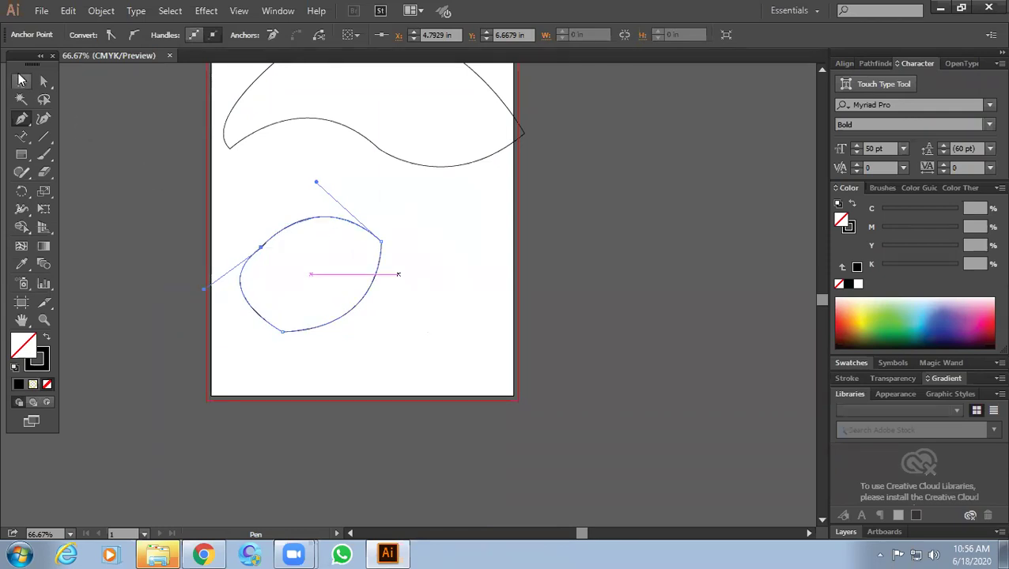
key(ctrl+minus)
key(ctrl+minus)
key(ctrl+minus)
click(270, 65)
key(ctrl+a)
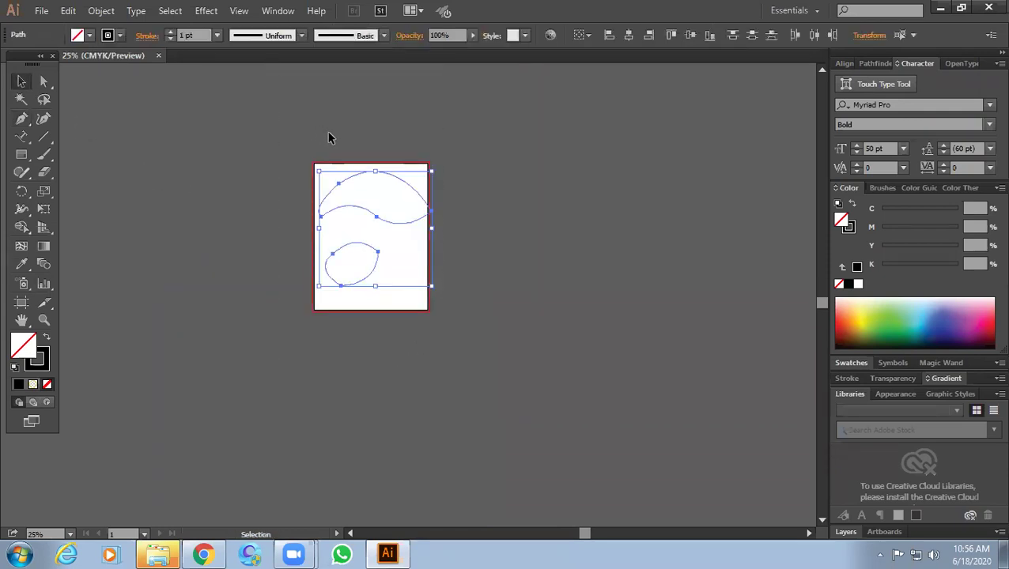
- Clear the artboard and draw an upward triangle using the Star tool reduced to three points
key(Delete)
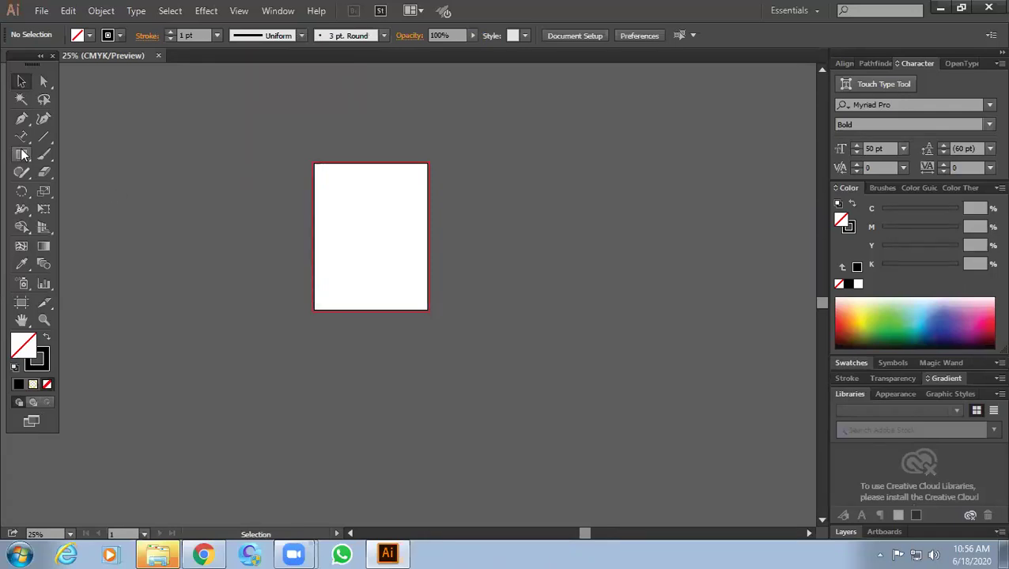
mouse_move(333, 223)
mouse_down()
mouse_move(367, 217)
mouse_move(289, 217)
mouse_up()
drag(21, 155, 98, 219)
drag(318, 184, 370, 267)
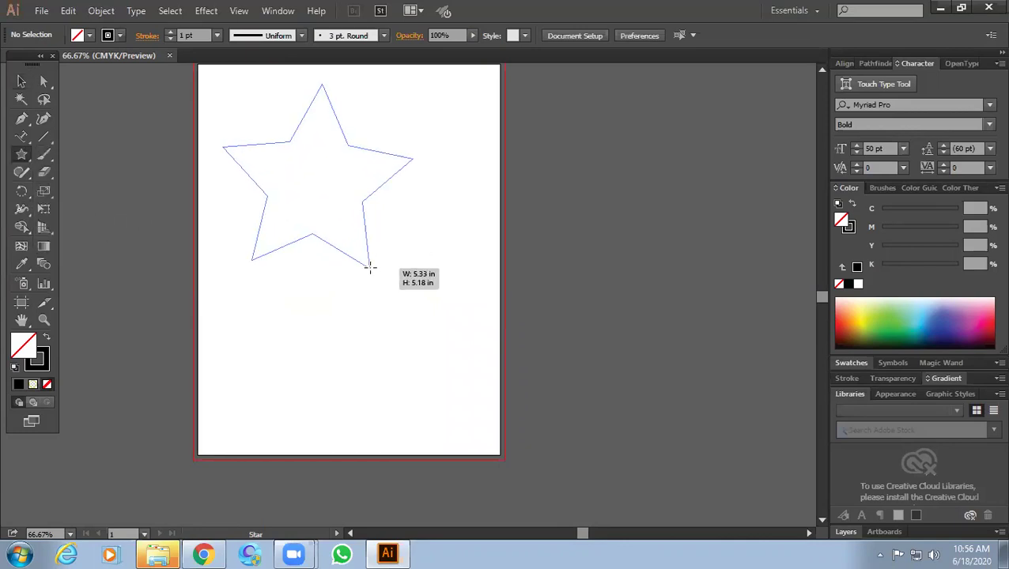
key(Down)
key(Down)
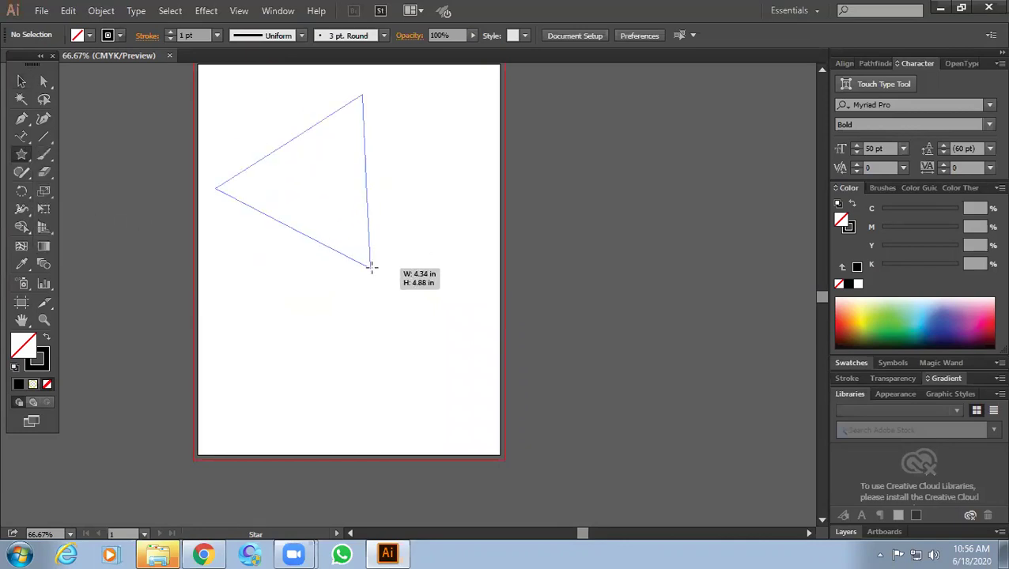
drag(371, 267, 402, 239)
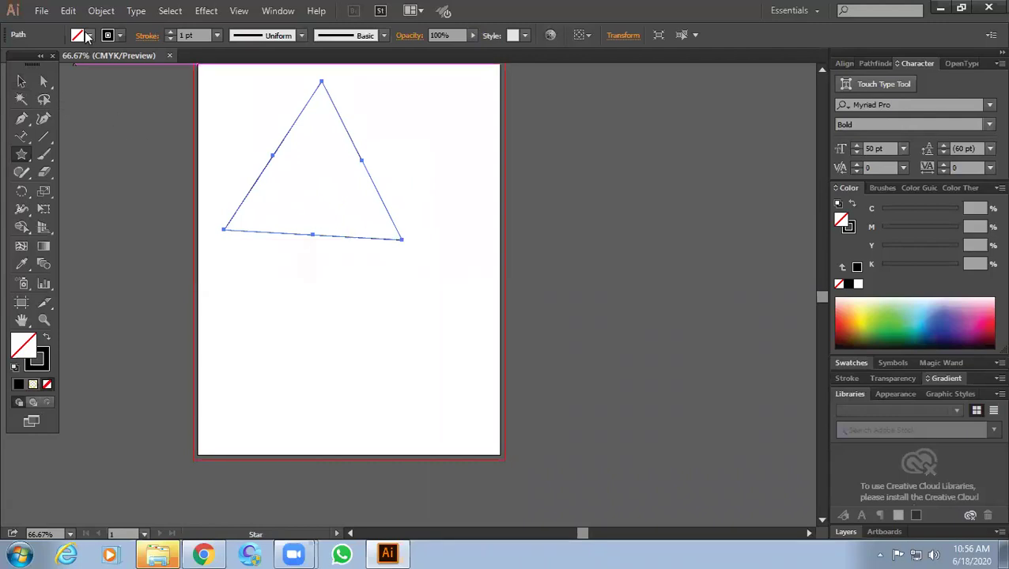
- Fill the triangle with red
click(87, 35)
click(63, 64)
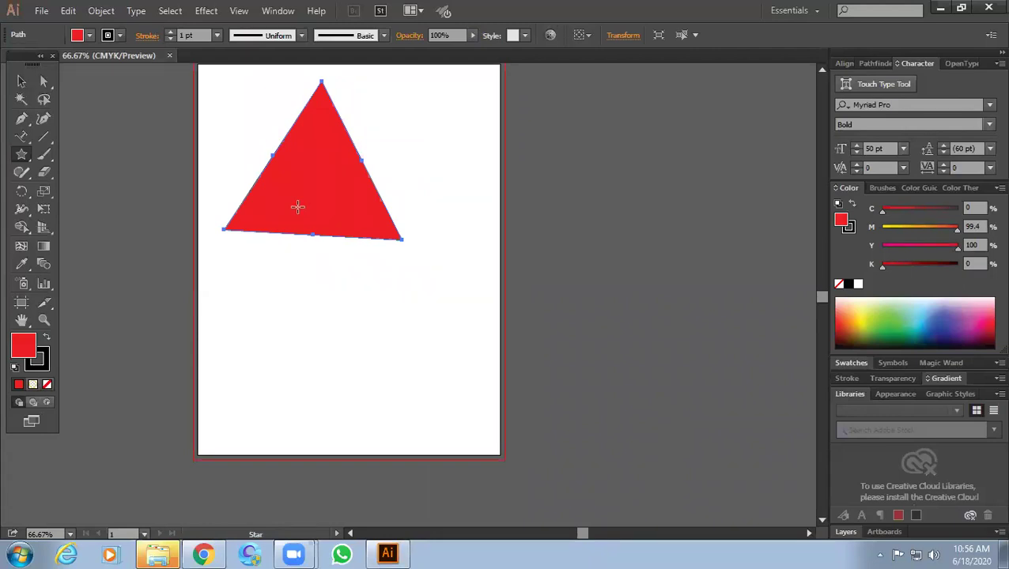
key(space)
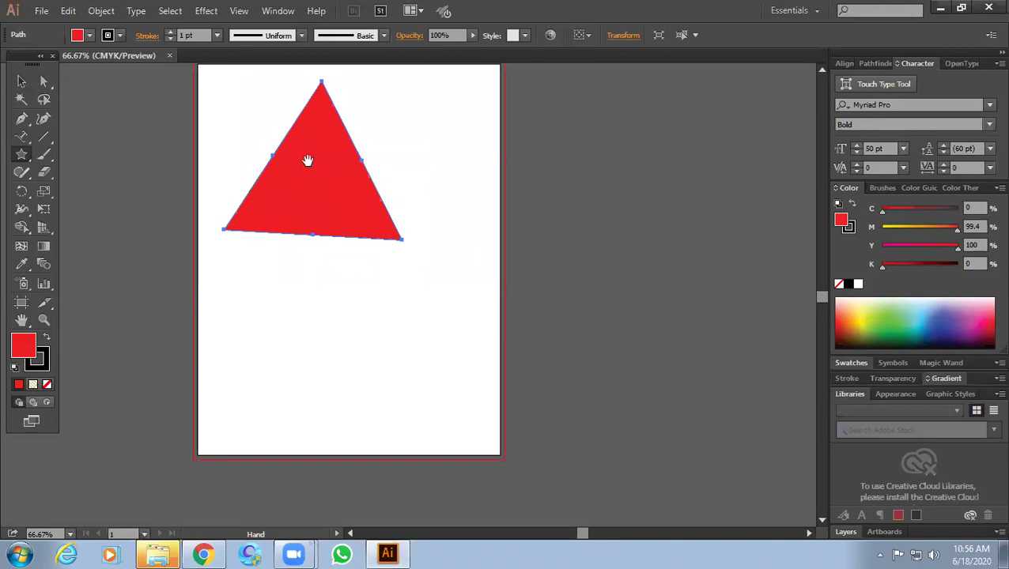
- Type 'Ndzfz ujgfgtg u tgdfdgafg ggfgdugnfsdyatu h' around the triangle's outline, then select and move it
drag(308, 161, 322, 220)
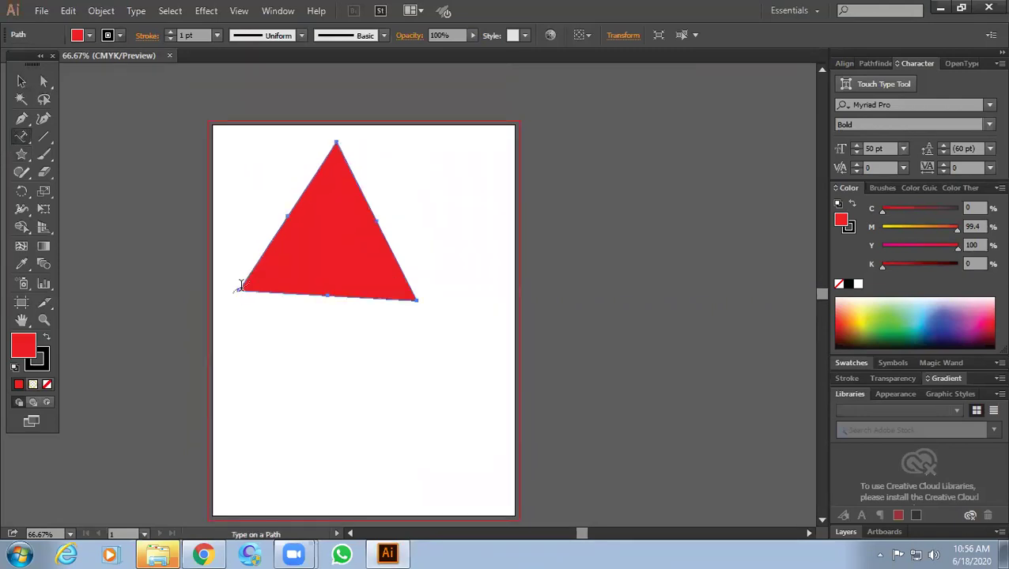
click(239, 286)
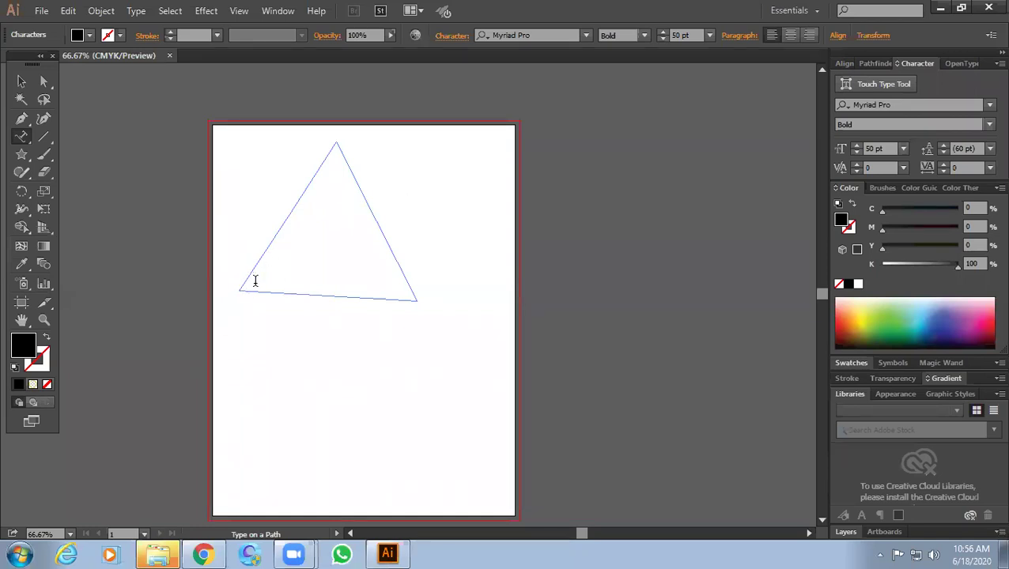
text(N)
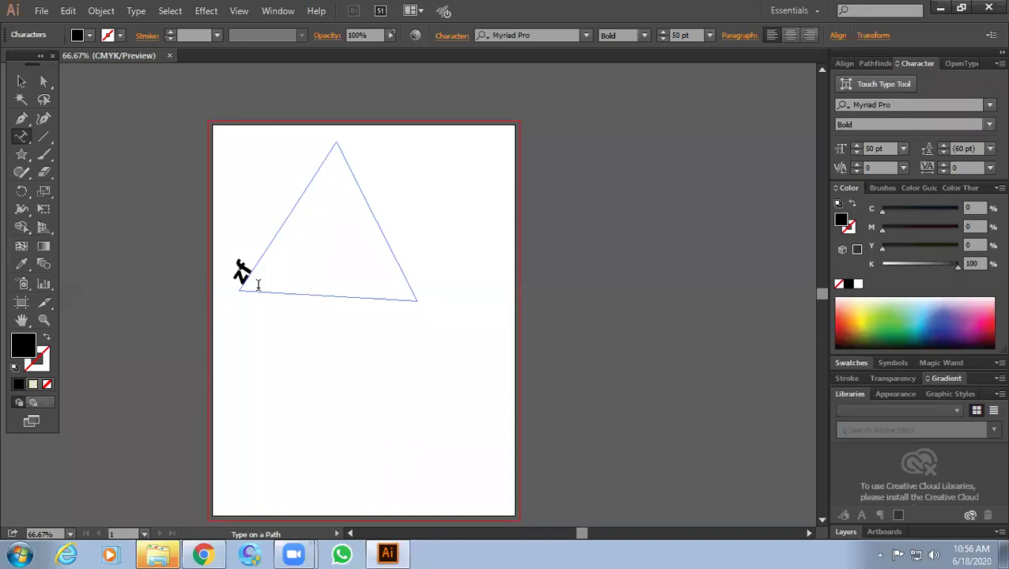
text(dzfz ujgfgtg u tgdfdgafg ggfgdu)
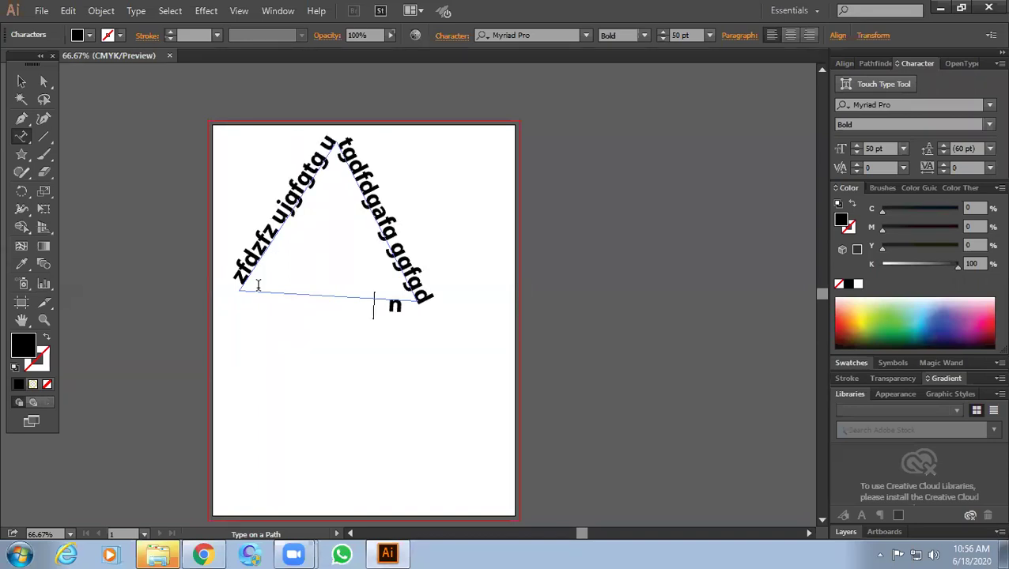
text(gnfsdyatu h)
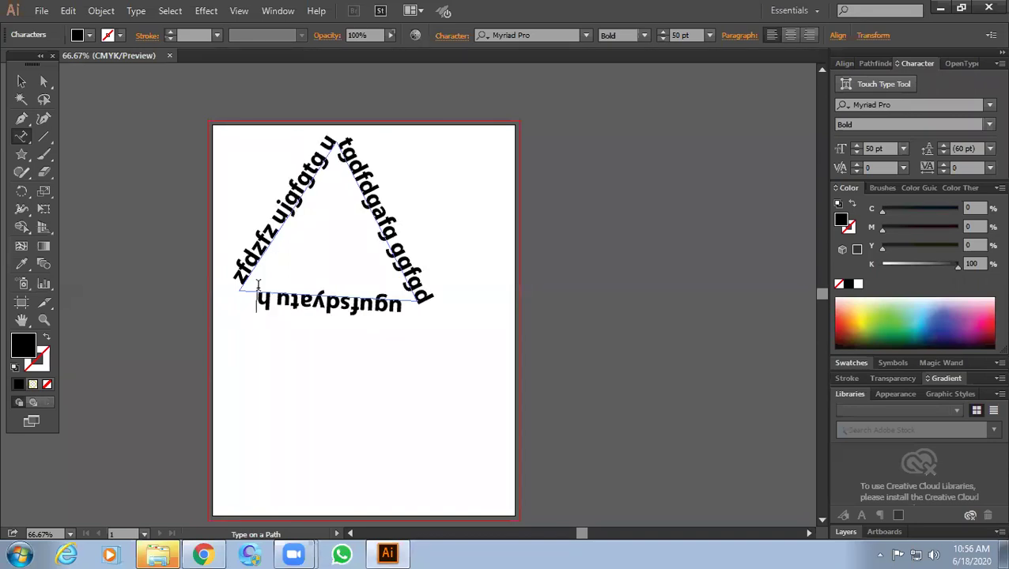
click(21, 81)
drag(366, 178, 372, 253)
key(Delete)
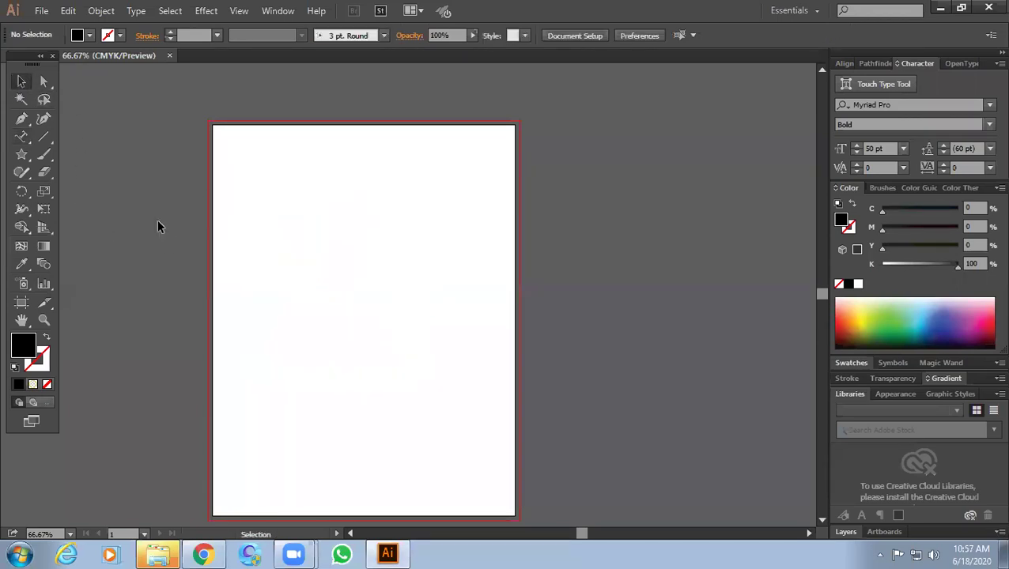
click(22, 154)
mouse_move(276, 208)
mouse_down()
mouse_move(366, 291)
mouse_move(376, 279)
mouse_up()
key(Up)
key(Up)
click(21, 81)
drag(305, 236, 399, 319)
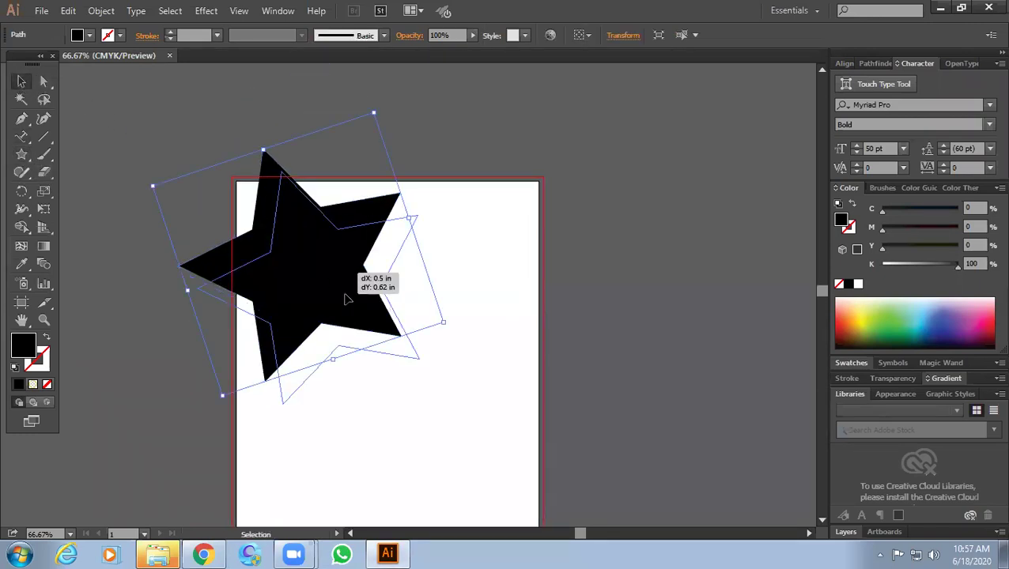
click(21, 136)
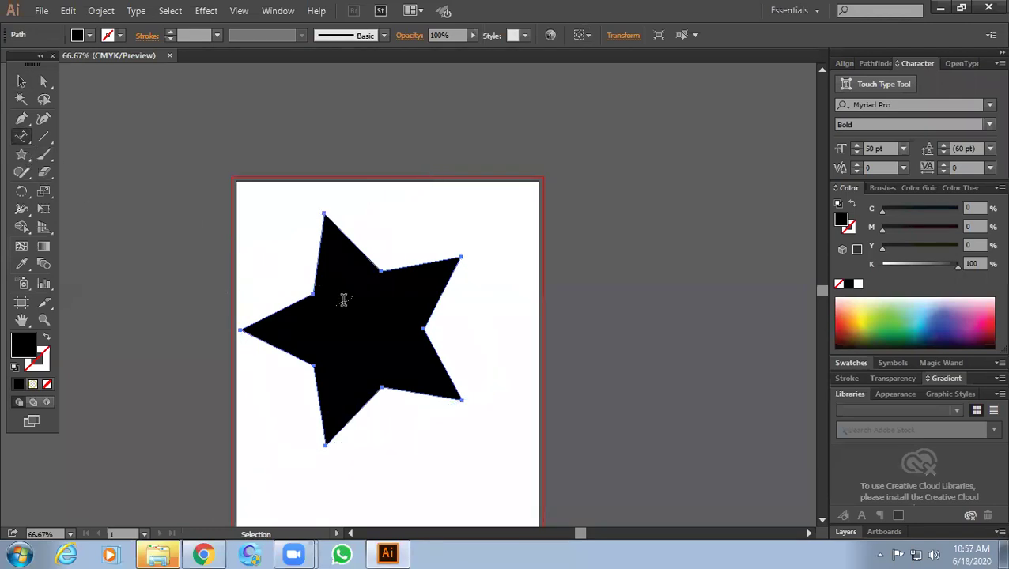
click(303, 298)
text(gf)
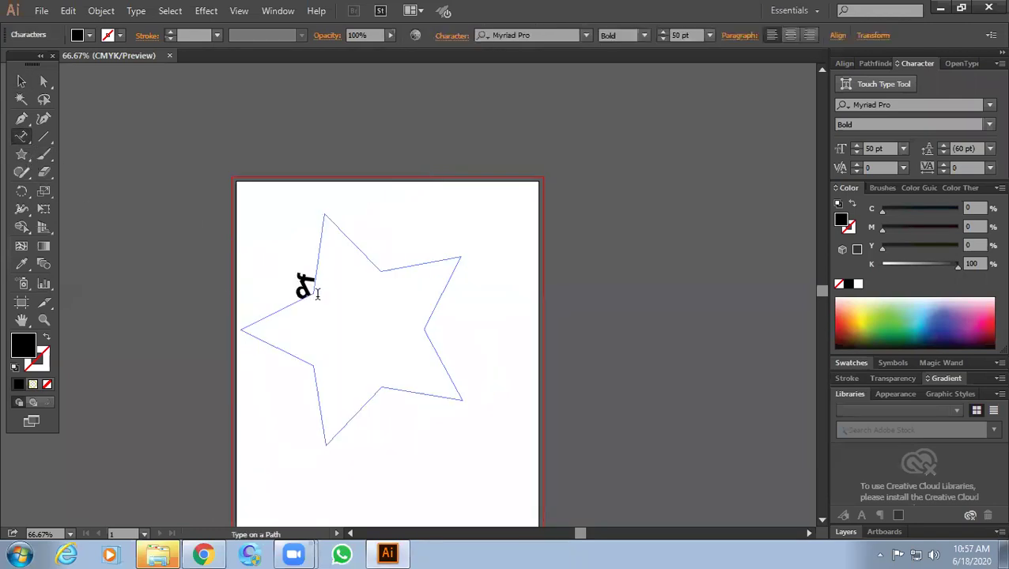
text(tfbdtsdtrhb)
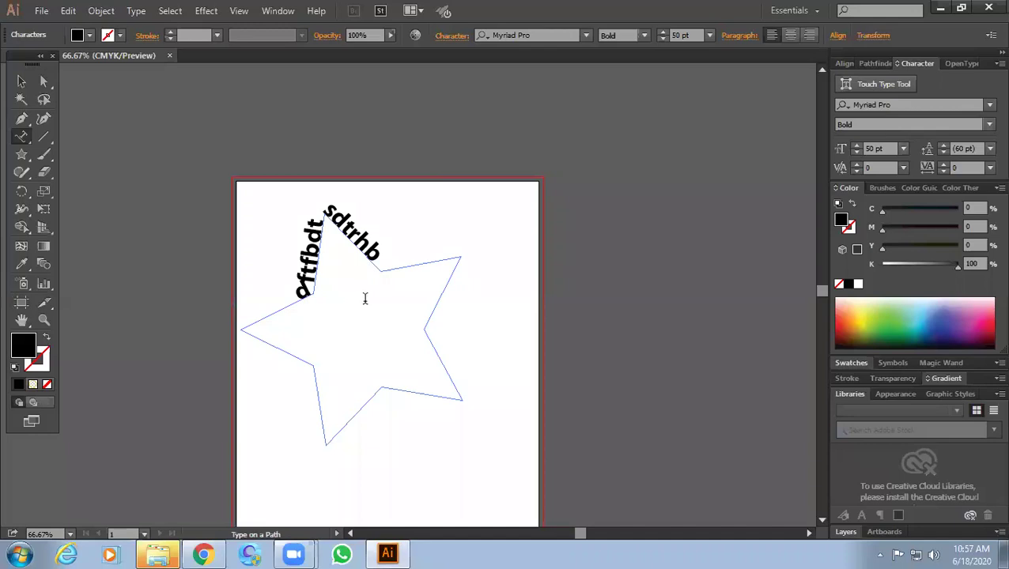
text(y t hgfuyhny fhy)
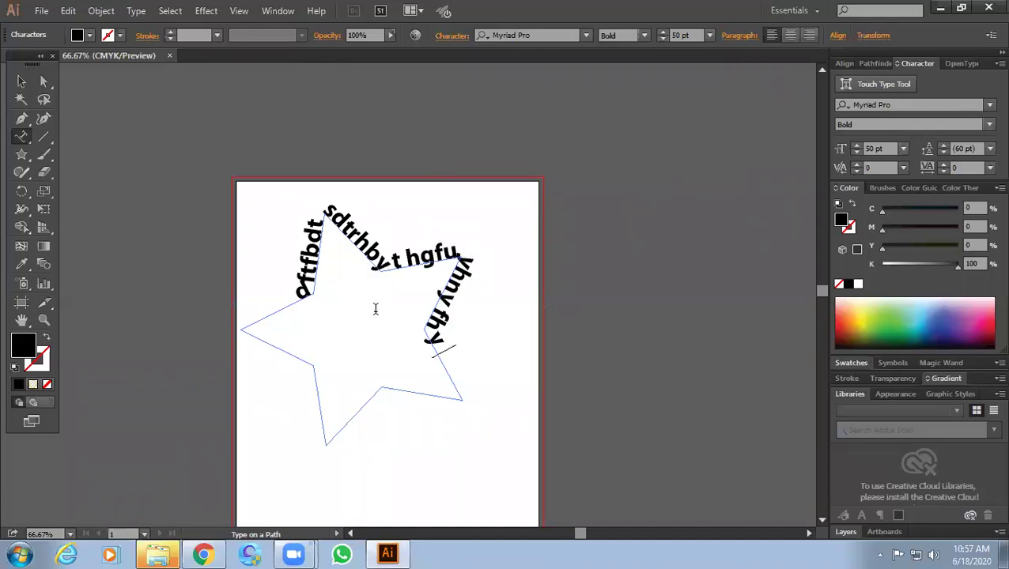
text(fgnurft tyde)
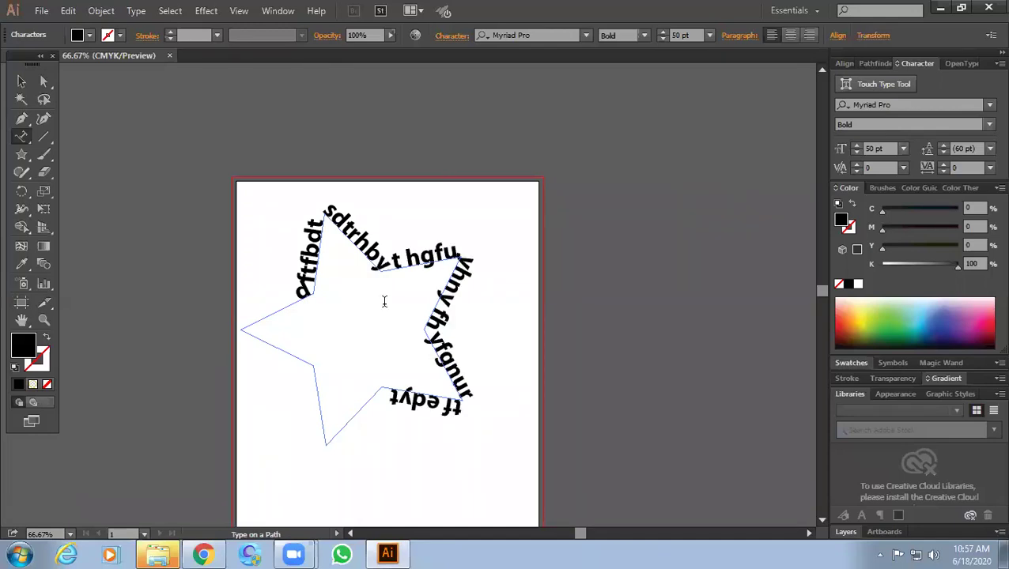
text(nmf dy riery6 pydryrtz)
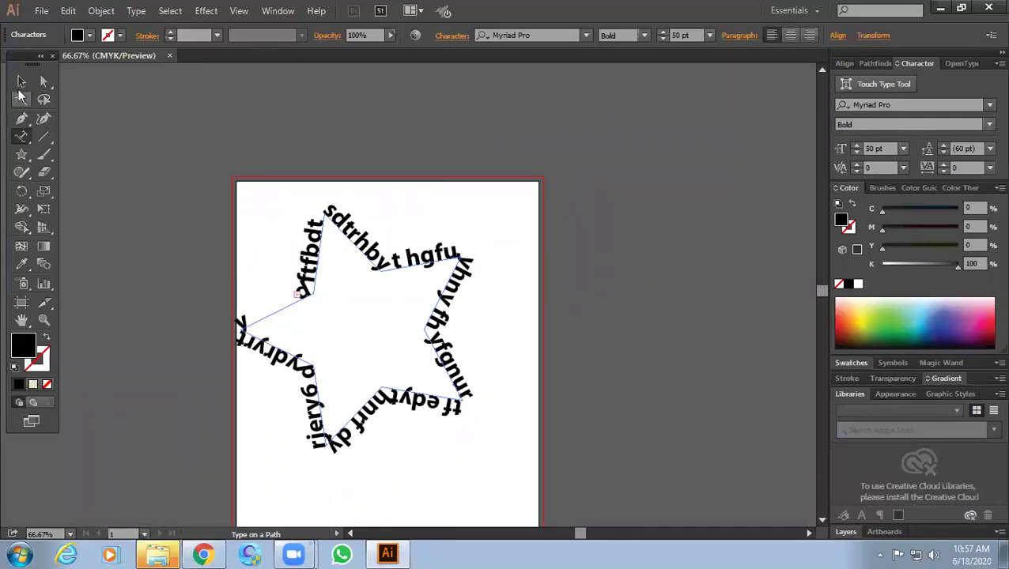
click(21, 82)
key(Delete)
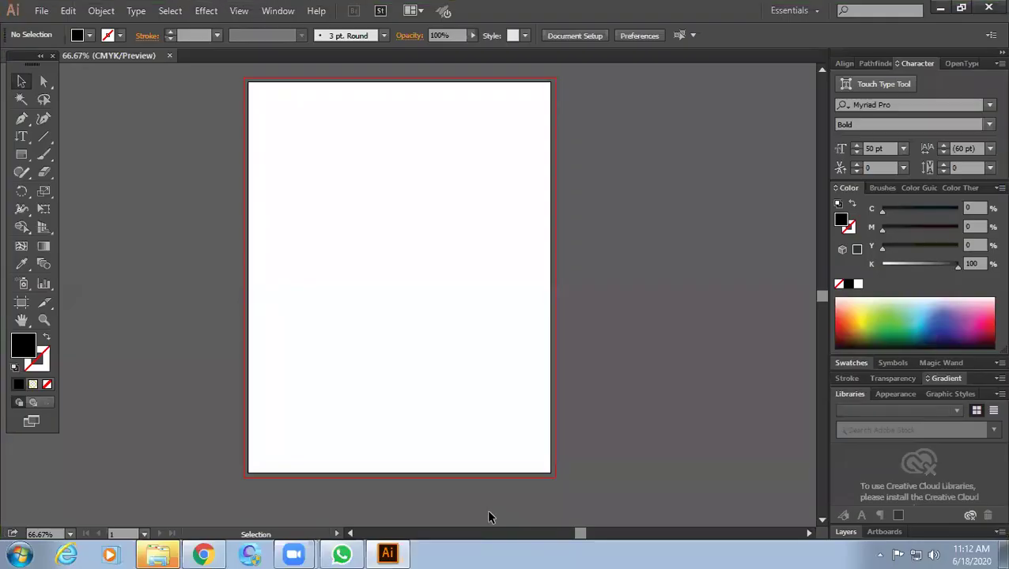
- Type two vertical columns, 'hvbvbcfdvxcvxc' and 'hcvbhvbxbvcbcvbv', with the Vertical Type tool
click(24, 138)
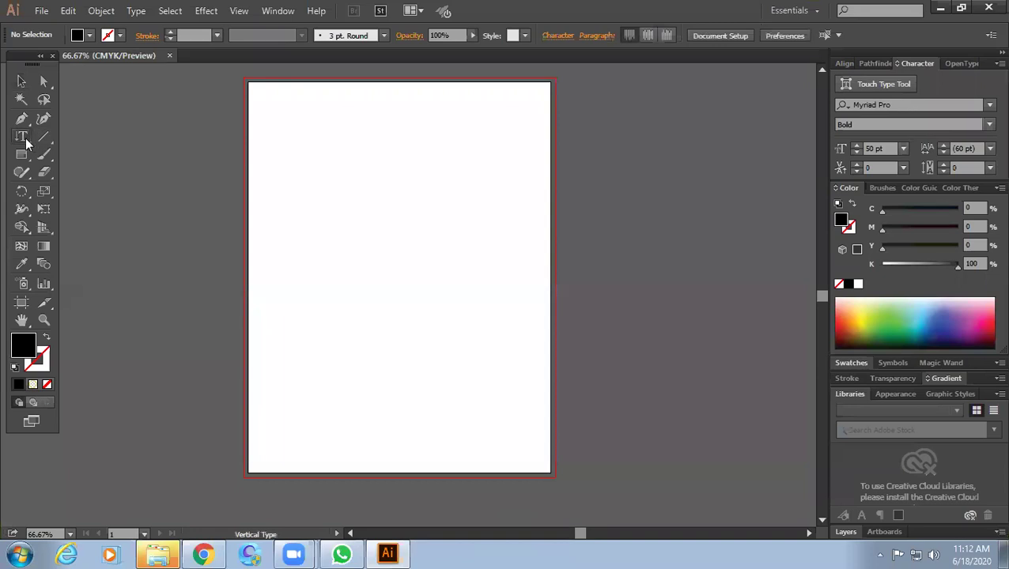
click(22, 138)
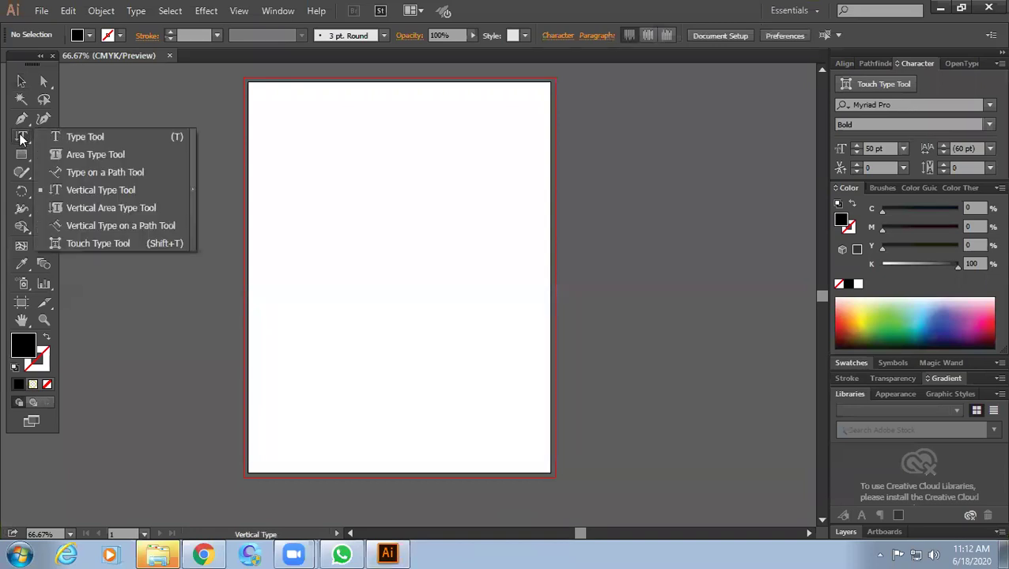
click(100, 190)
click(294, 127)
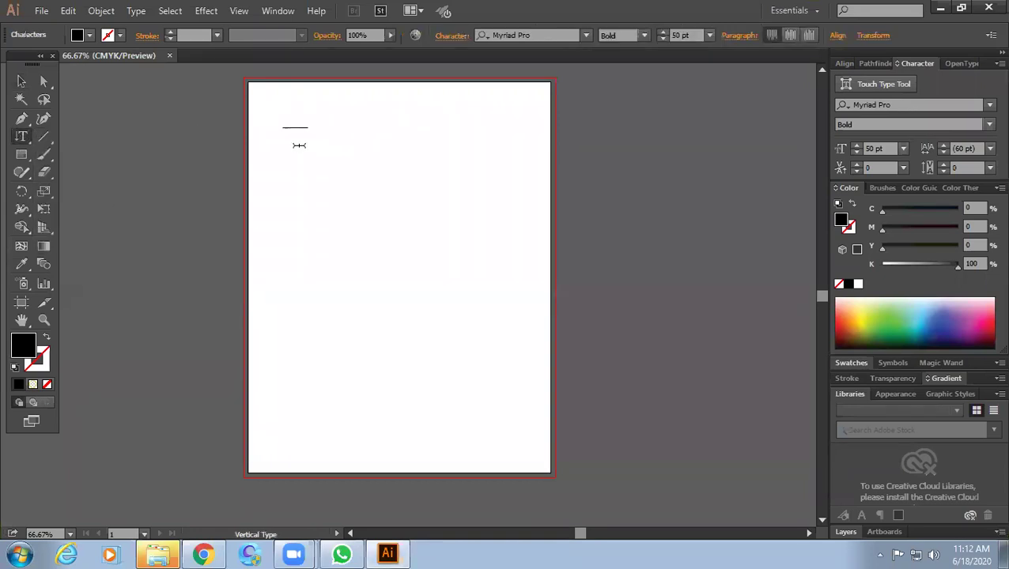
text(hvbvbcfdvxcvxc)
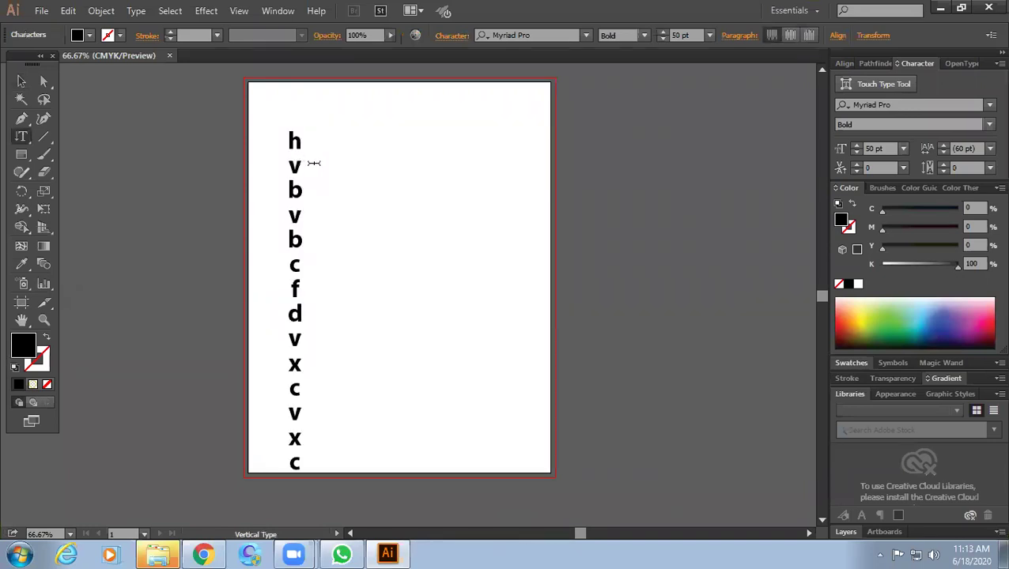
click(21, 81)
click(22, 136)
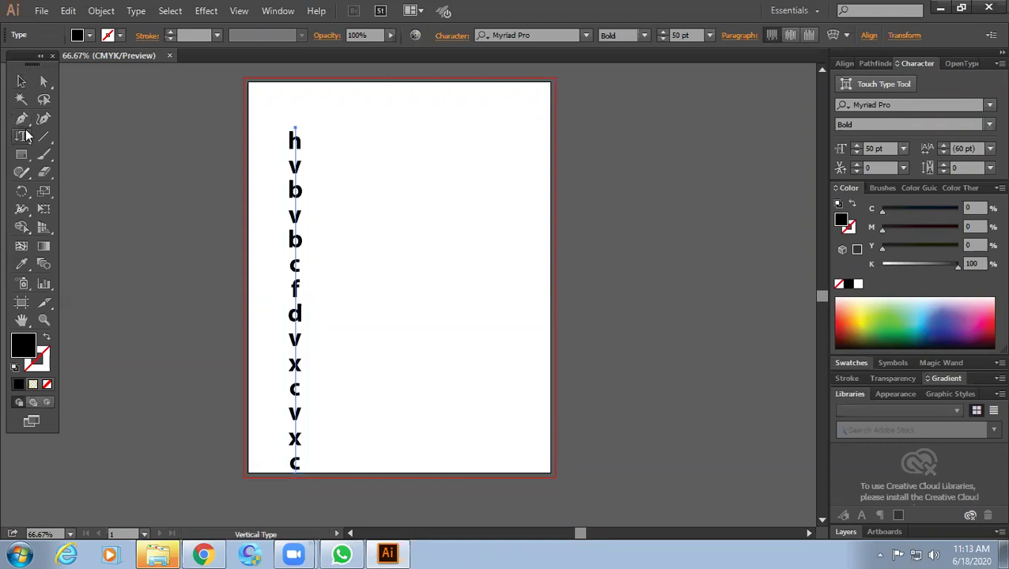
click(391, 145)
text(hcvbhvbxbvcbcv)
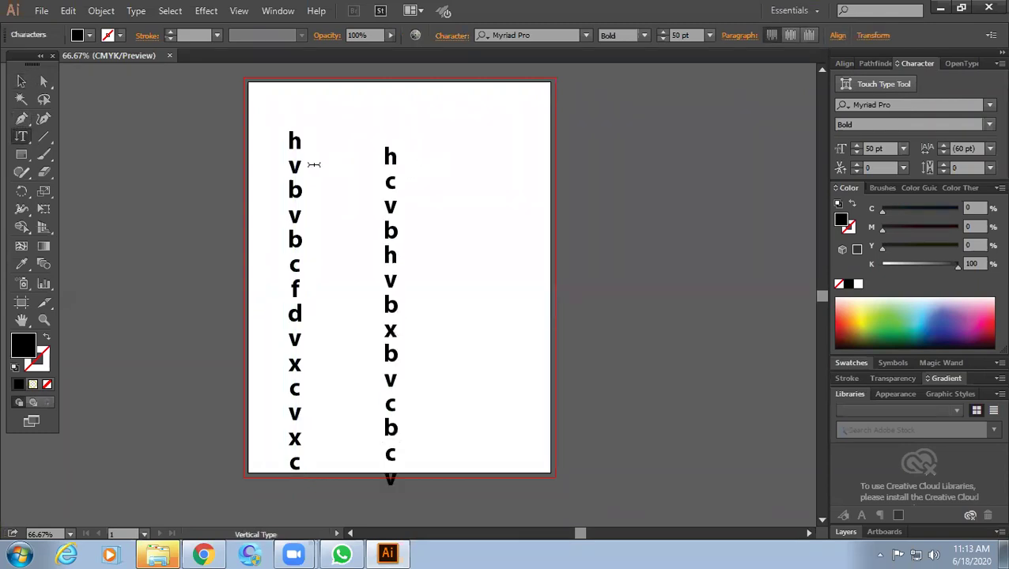
text(bv)
- Marquee-select both vertical columns and delete them
click(21, 81)
drag(267, 100, 445, 325)
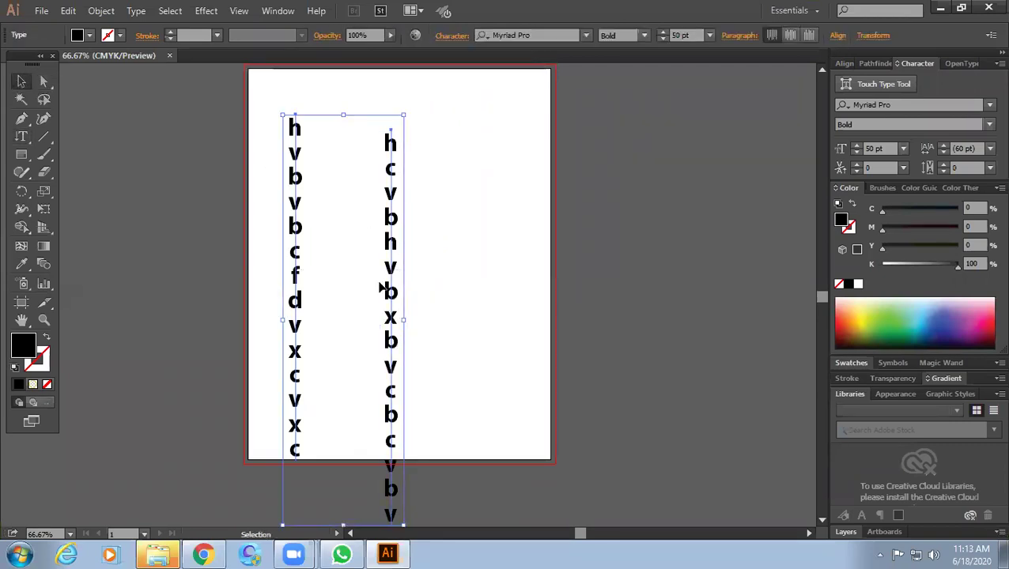
key(Delete)
drag(22, 136, 69, 190)
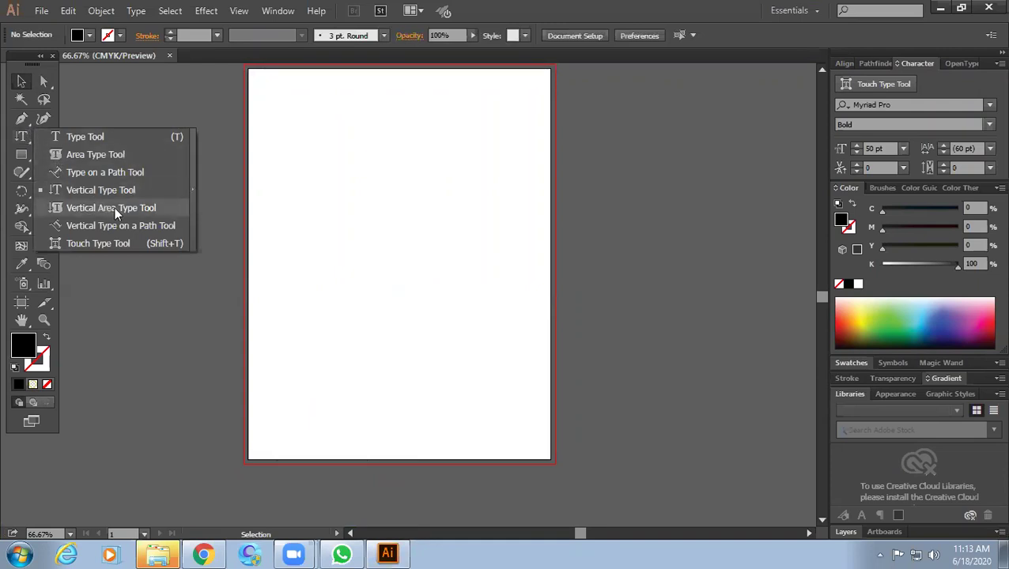
- Draw a rectangle, make it a vertical area-type frame with 'fxgcgcv', and try bottom and centre alignment
key(m)
drag(306, 160, 499, 400)
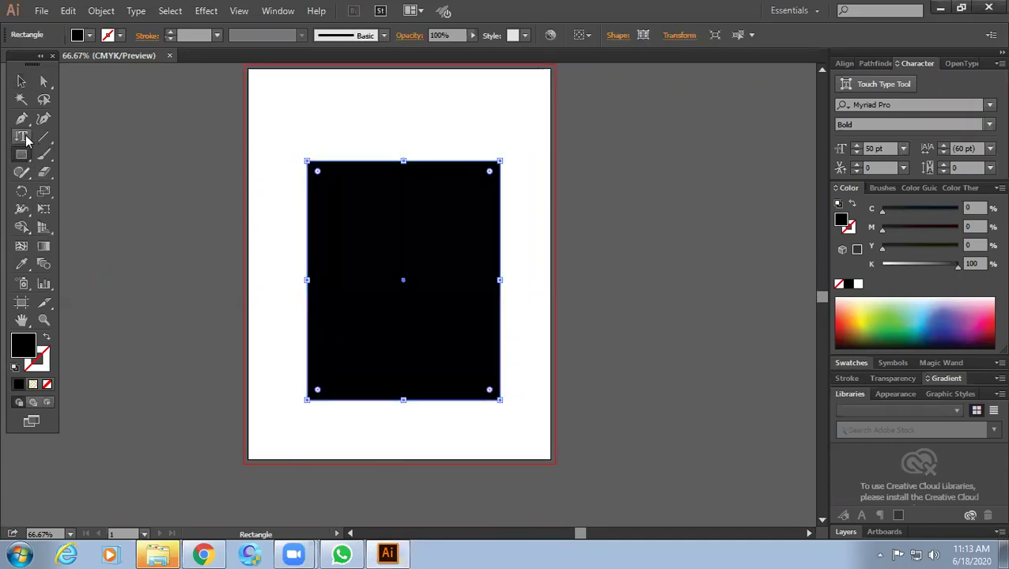
drag(26, 140, 91, 207)
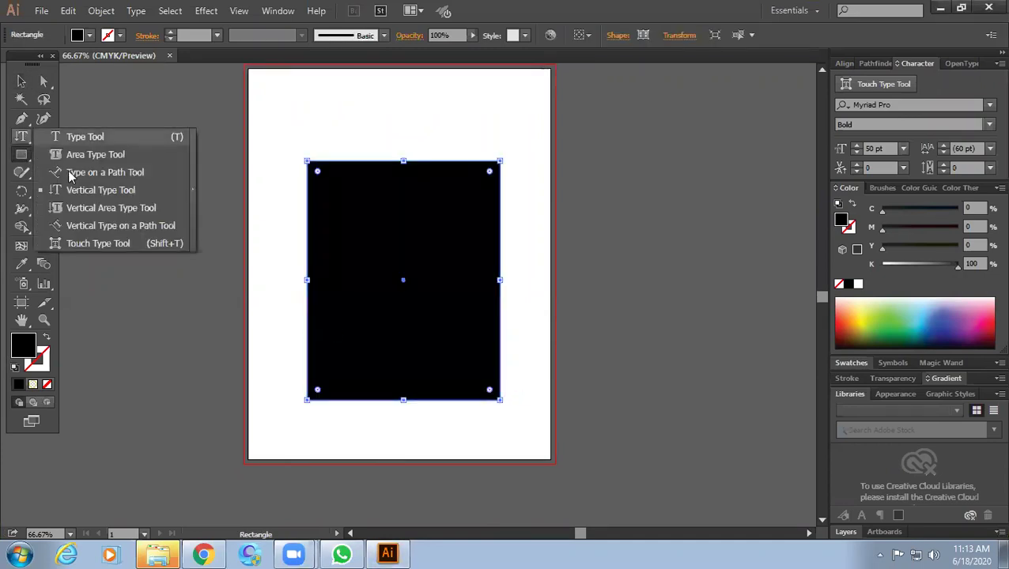
click(310, 168)
text(fxgcgcv)
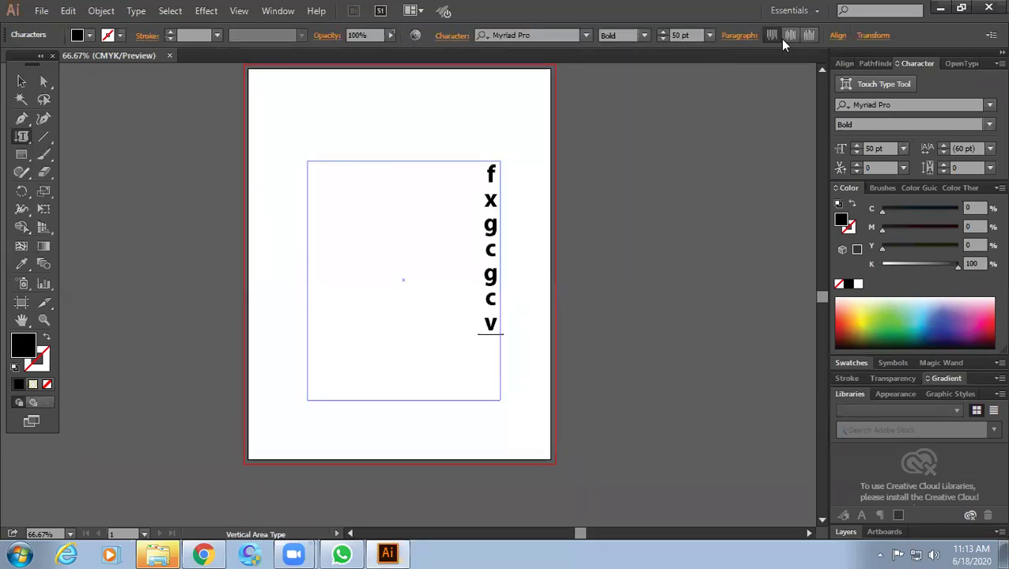
click(800, 35)
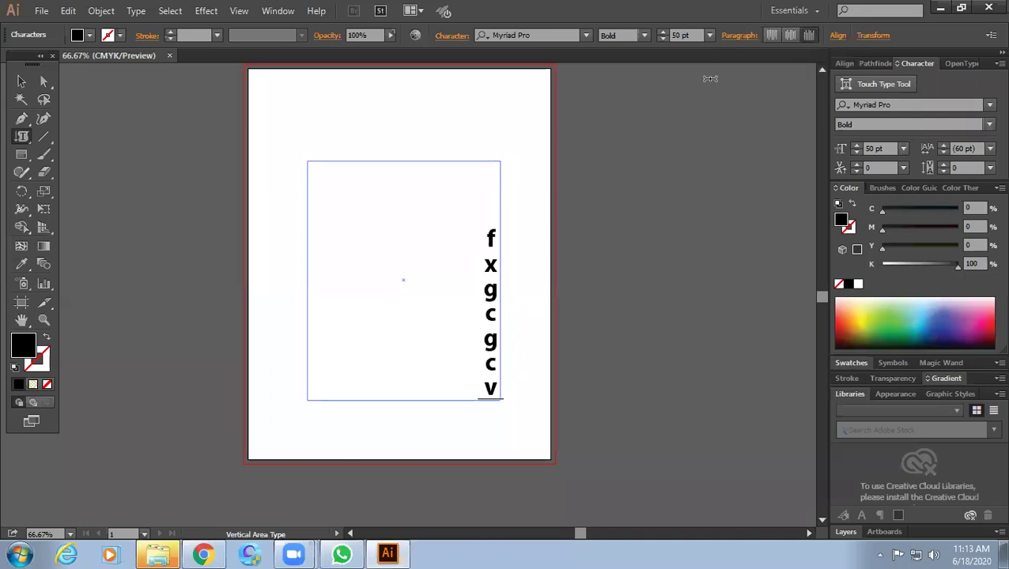
click(789, 35)
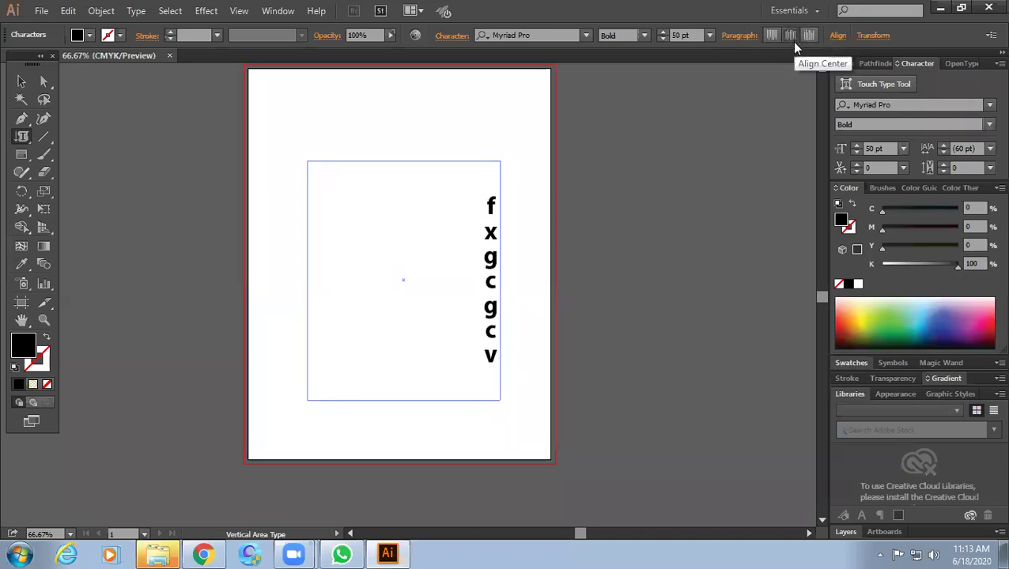
- Delete that text, set bottom alignment, type 'jkhjkgkgkgjhjhfjjgfhghfgh', then clear the frame again
key(Escape)
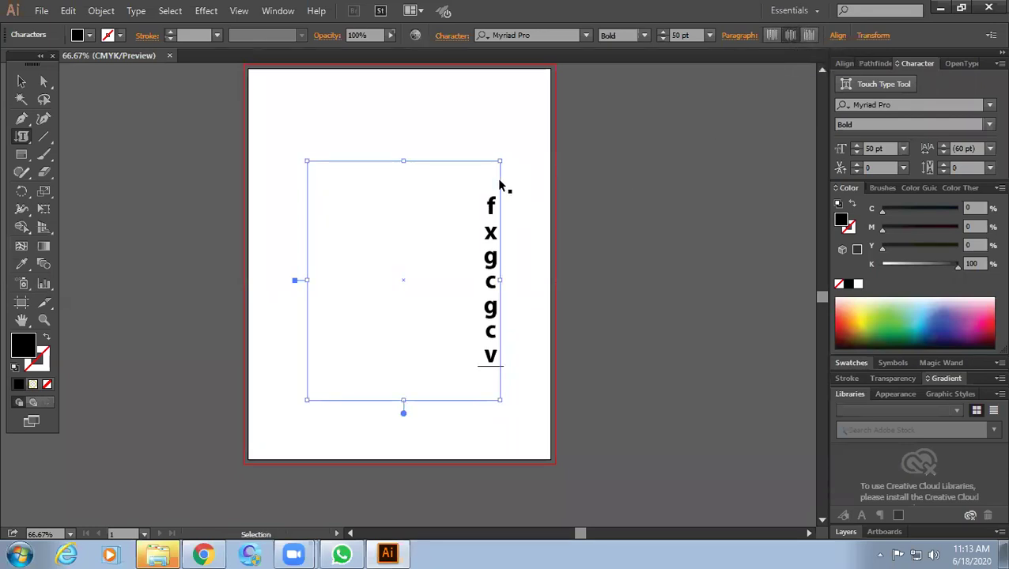
triple_click(491, 190)
key(Delete)
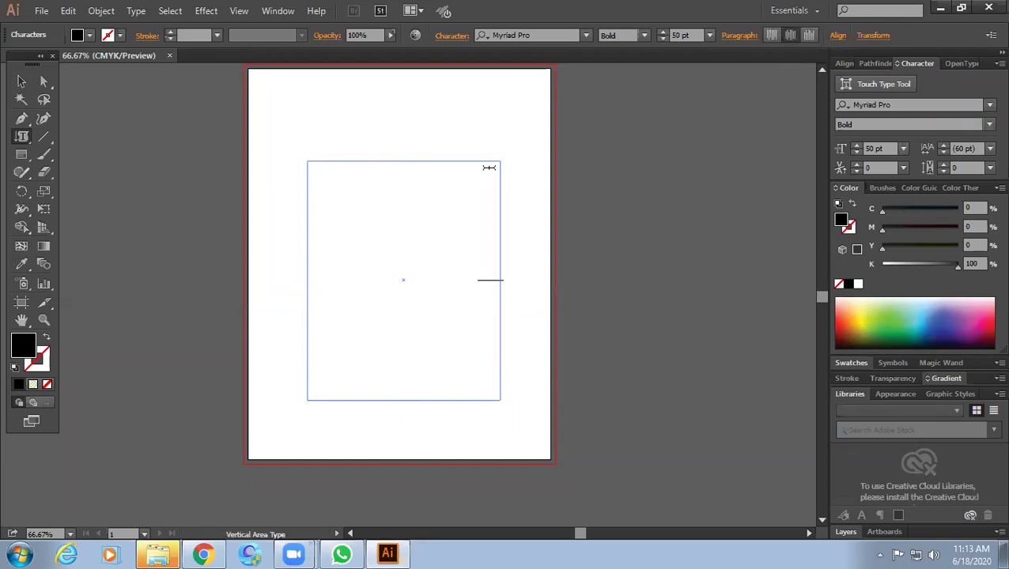
click(807, 36)
text(jkhjkgkgkgjhjhfj)
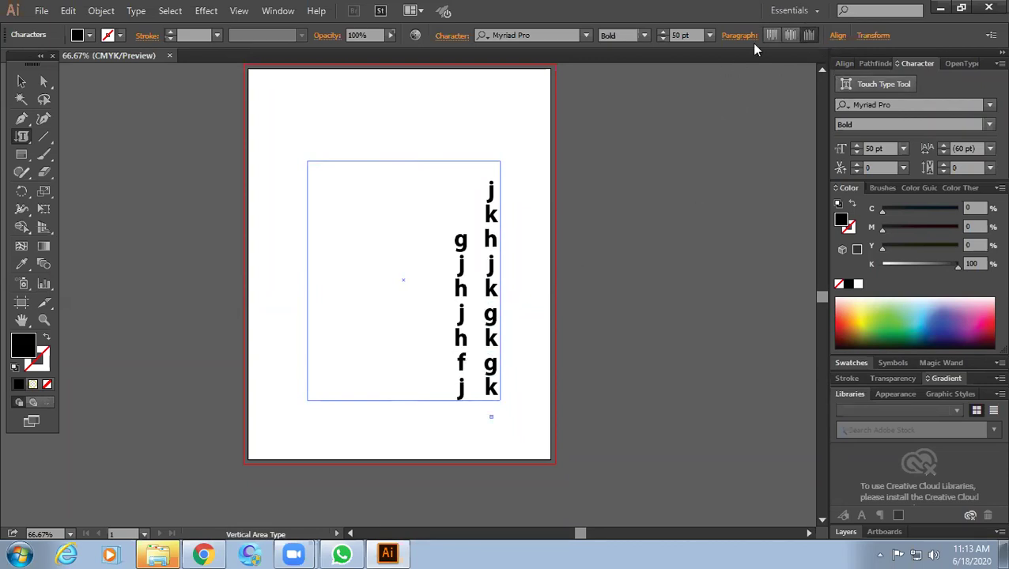
text(jgfhghfgh)
key(ctrl)
key(ctrl+a)
key(BackSpace)
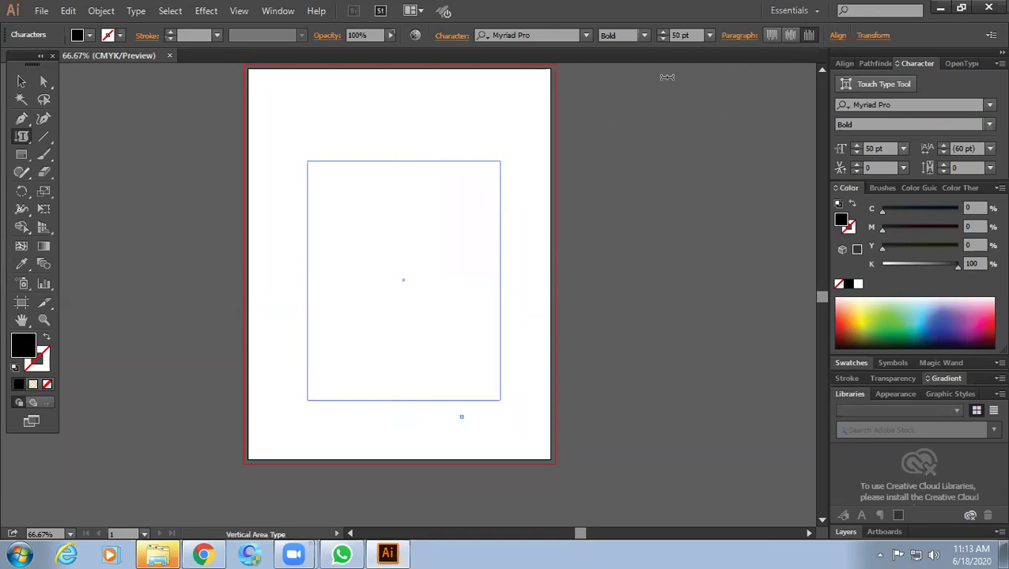
- With top alignment, fill the frame with letter columns, ending with 'hjkhgvjhjfgfdyhgdhffgfghghfdndhdhndfgyfs'
click(771, 38)
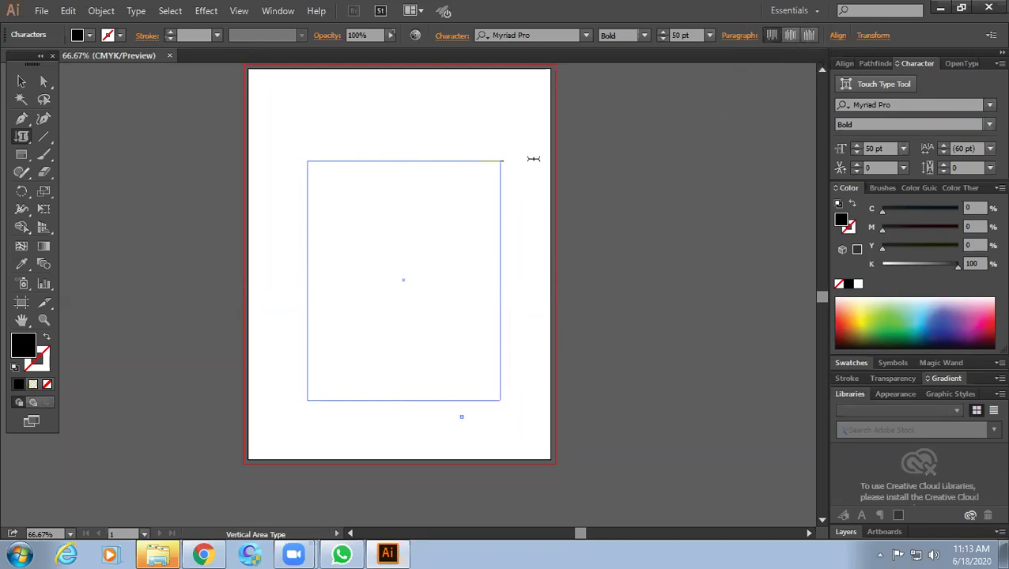
text(hjkg)
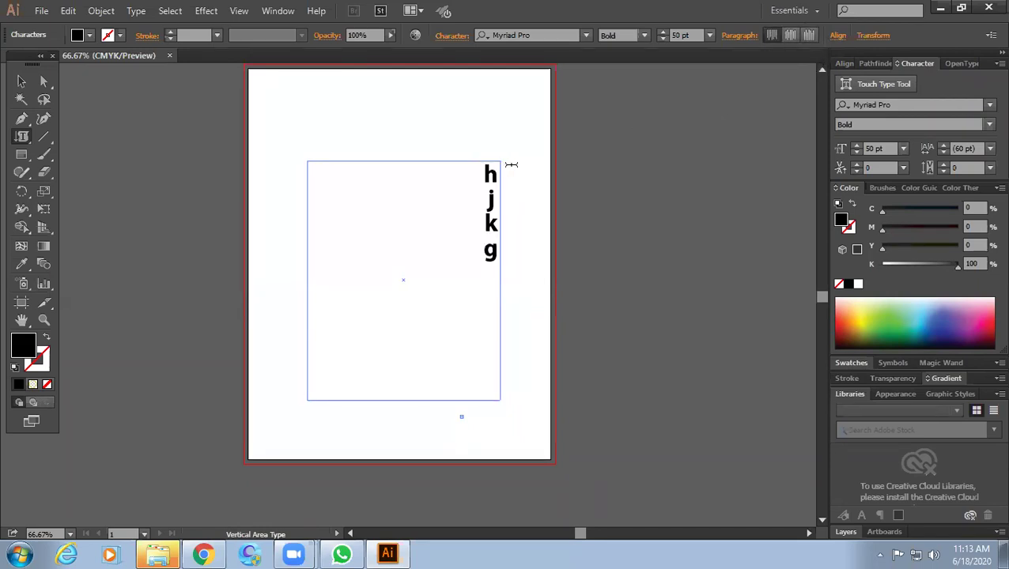
text(kjkhgjkhjhjhj)
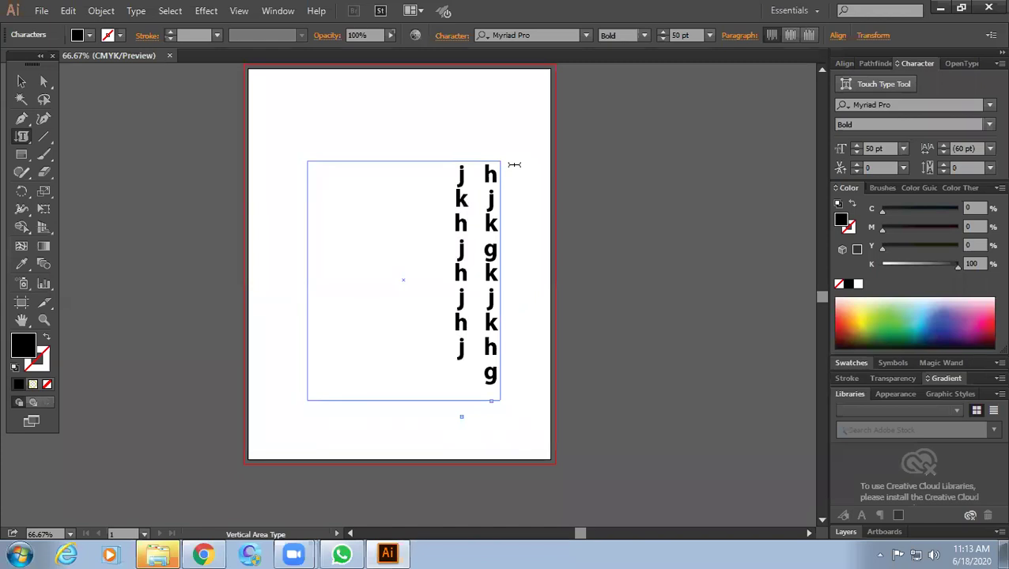
text(gfhghdchdh)
key(Return)
text(vvvgvgvvgvgvgv)
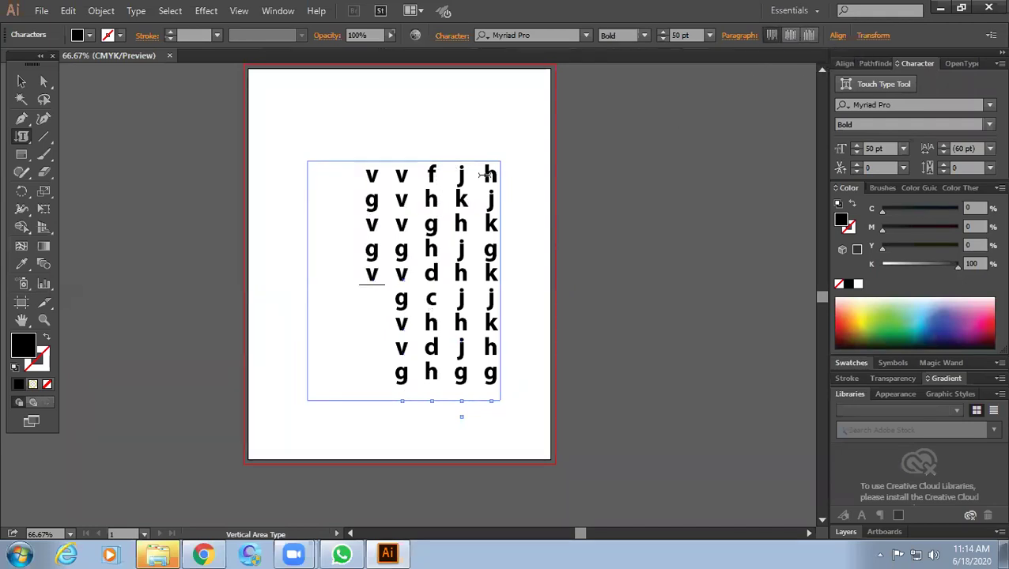
key(ctrl+a)
key(Delete)
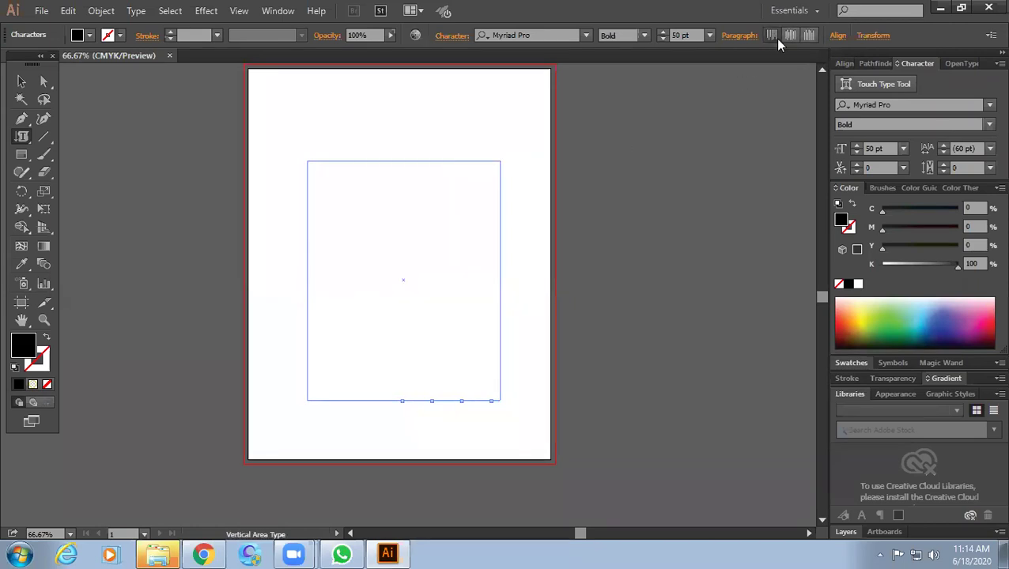
text(hjkhgvjhjfgfdyhgd)
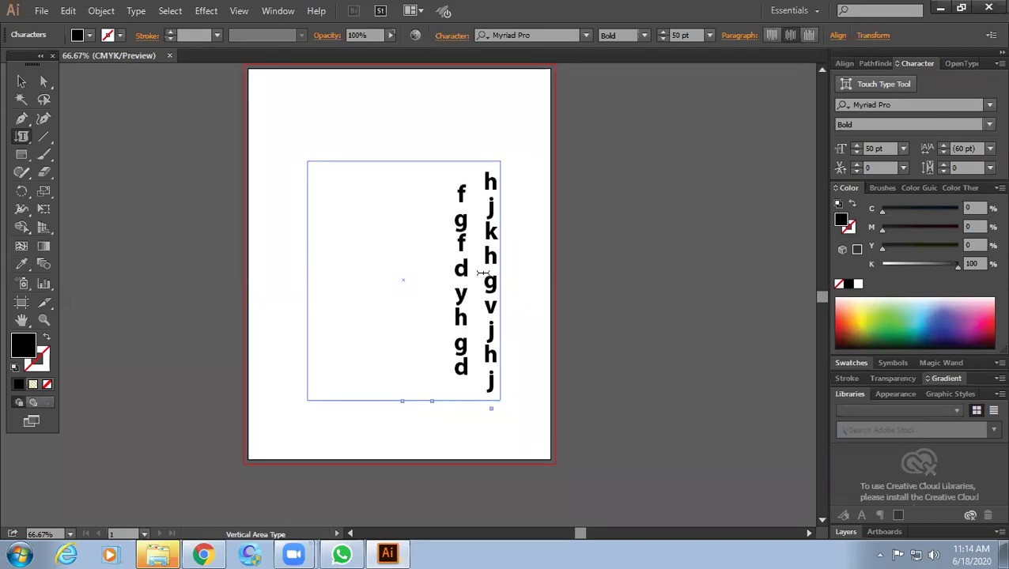
text(hffgfghghfdndhdhndfgyfs)
key(Escape)
- Draw a rectangle covering the text frame and give it a yellow fill
click(21, 155)
drag(307, 159, 502, 409)
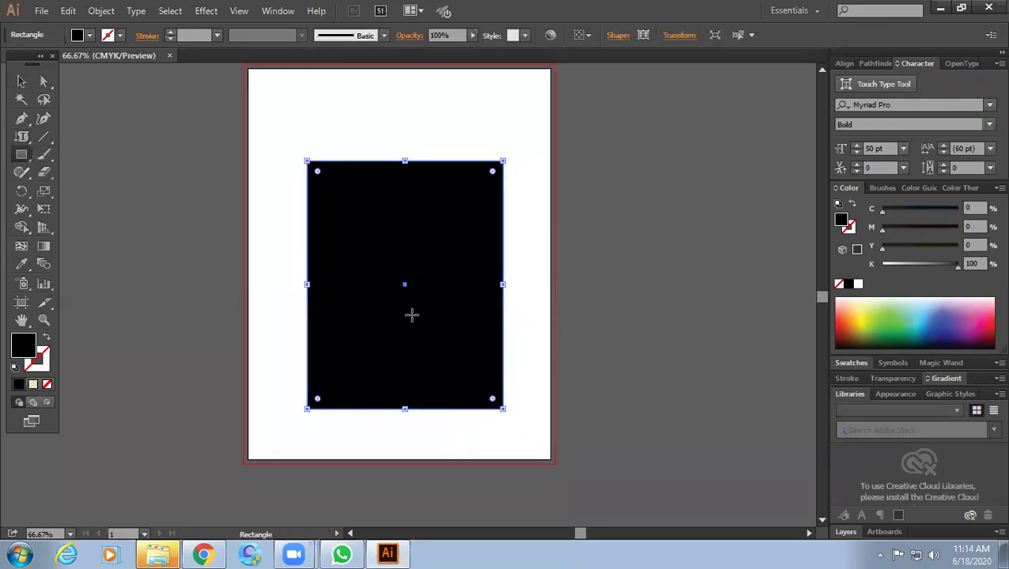
click(90, 35)
click(51, 70)
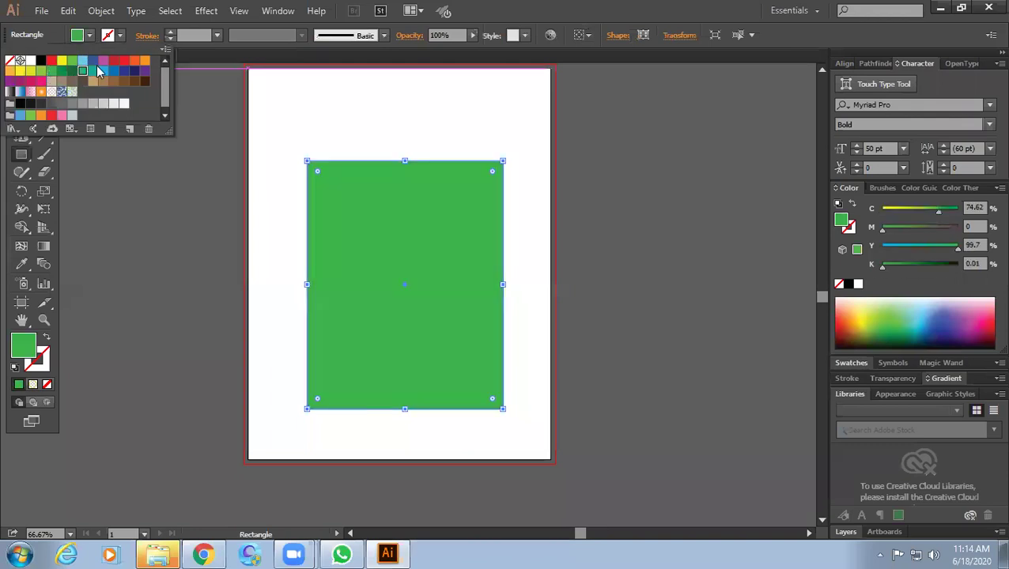
click(61, 60)
- Send the yellow rectangle behind the vertical letter columns and deselect it
right_click(403, 225)
mouse_move(443, 439)
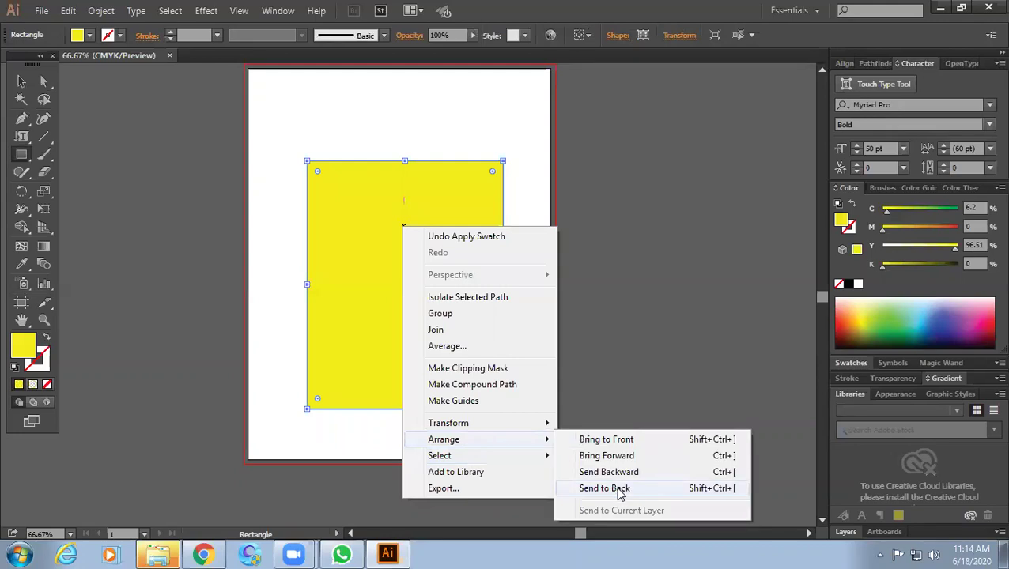
click(609, 489)
click(20, 82)
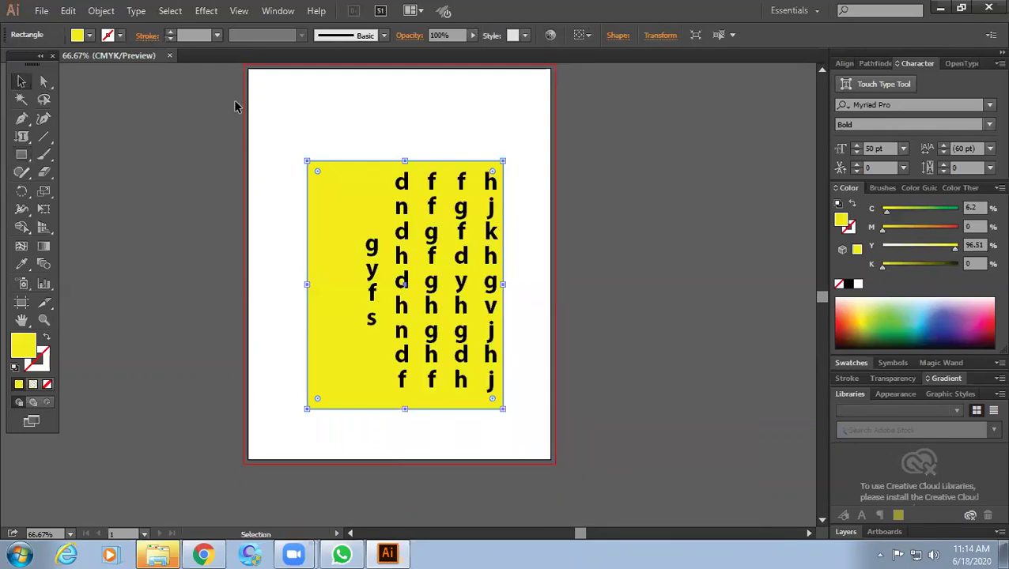
click(524, 181)
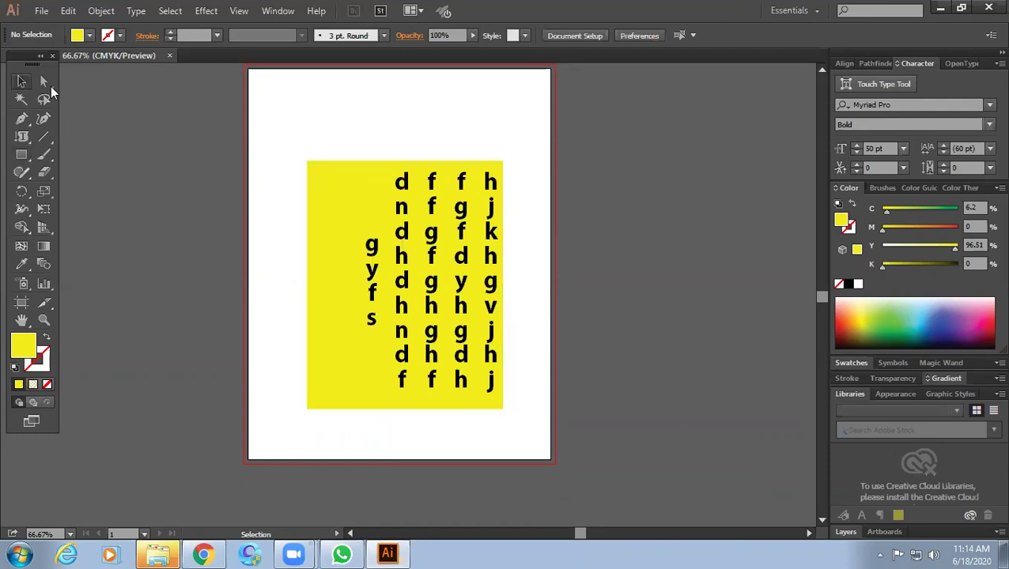
- Drag the yellow rectangle aside, delete it, and select the vertical letter text object
drag(319, 185, 77, 257)
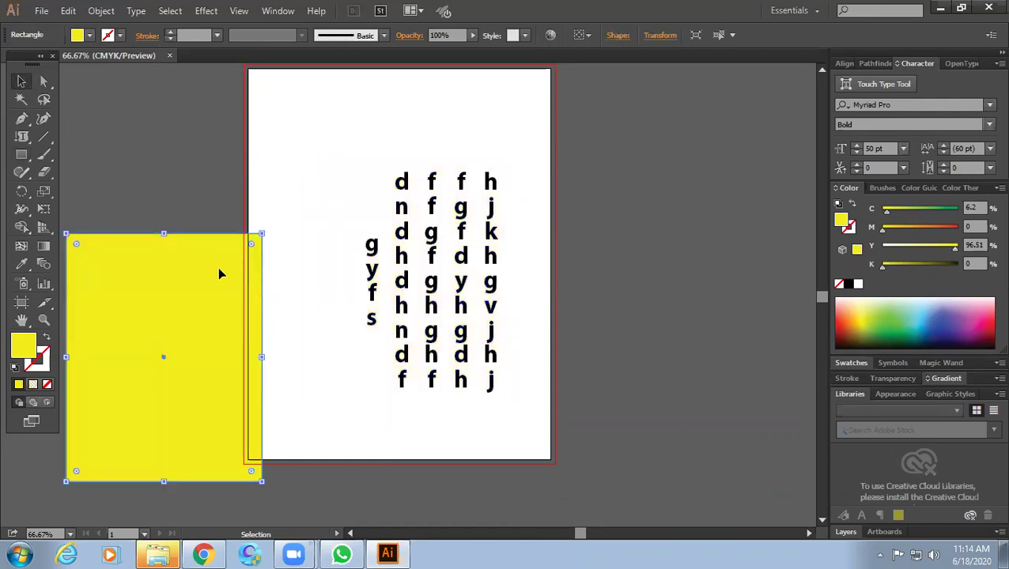
key(Delete)
click(401, 199)
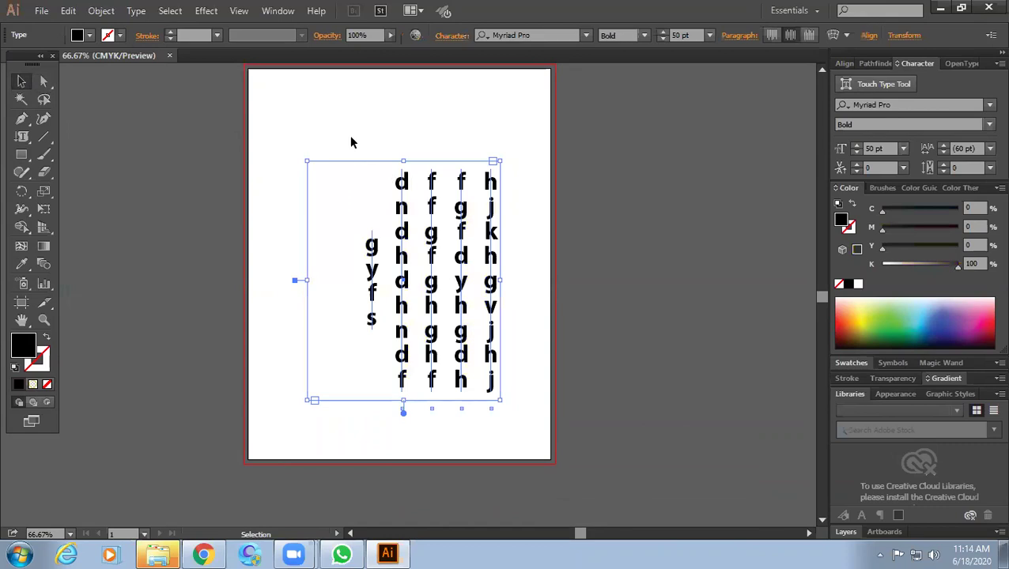
click(22, 136)
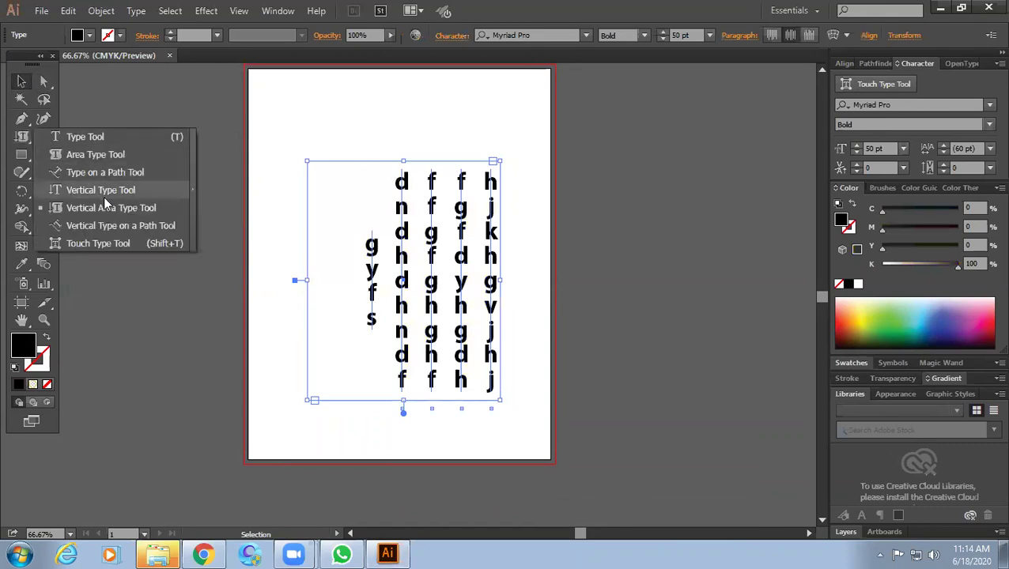